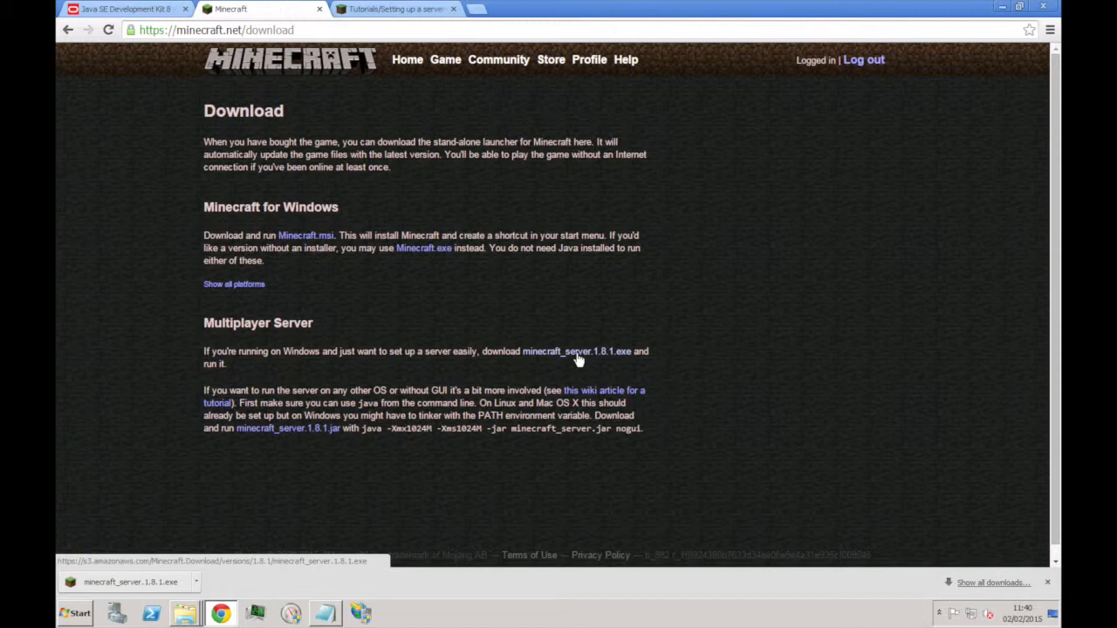
- Download minecraft_server.1.8.1.jar from the Multiplayer Server section and keep the file despite the browser's warning
click(284, 429)
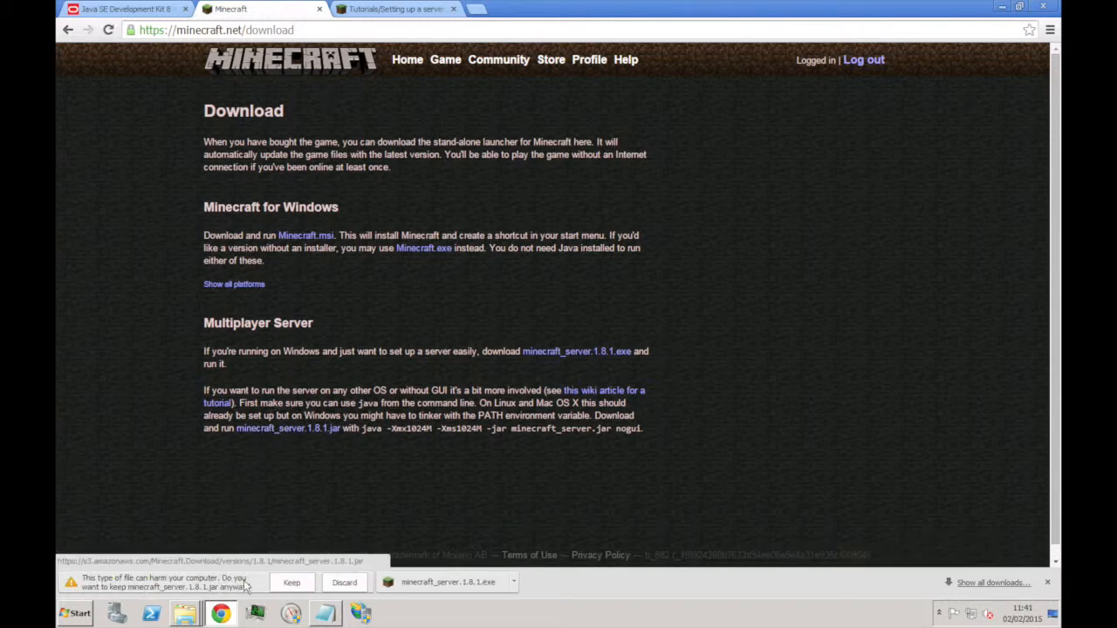
click(295, 583)
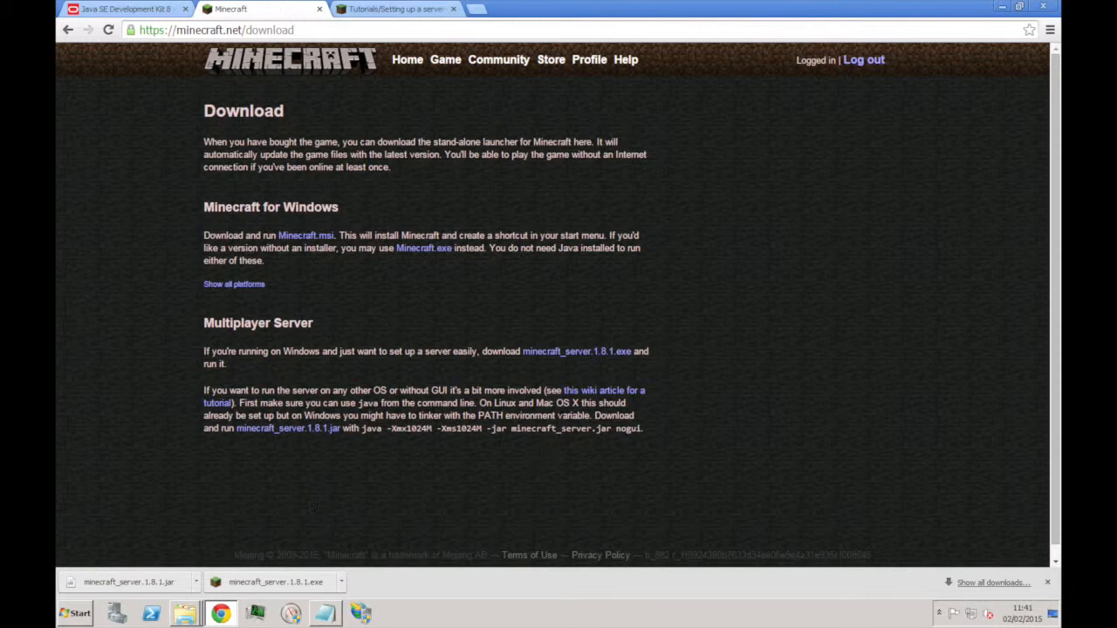
- Open the linked wiki tutorial on setting up a server and read the Windows instructions through to the example .bat file
click(615, 395)
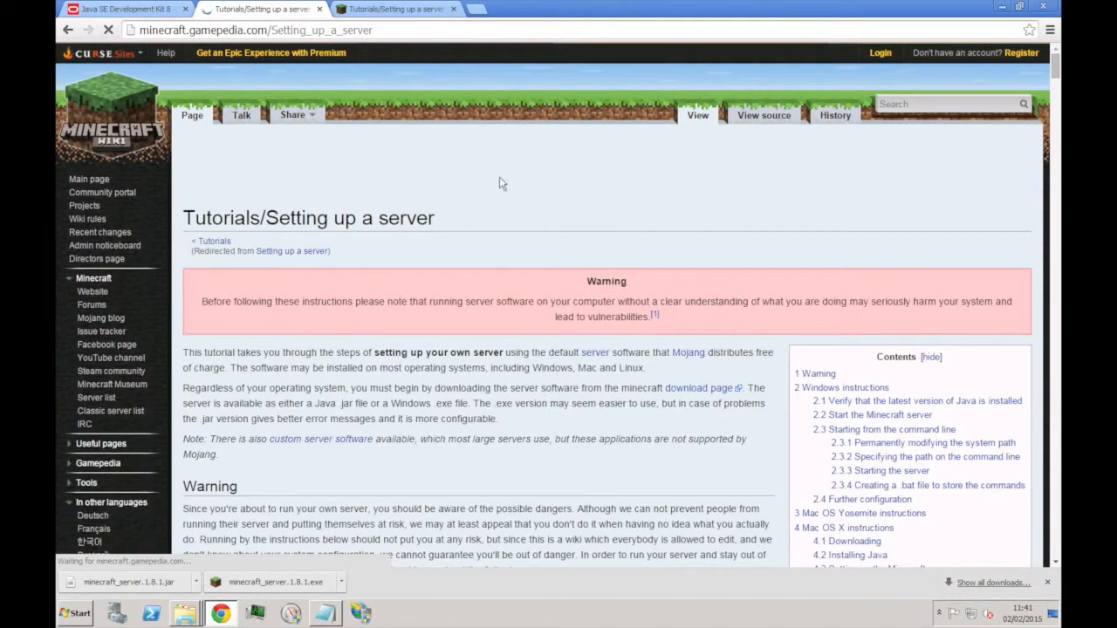
scroll(502, 199, down, 1)
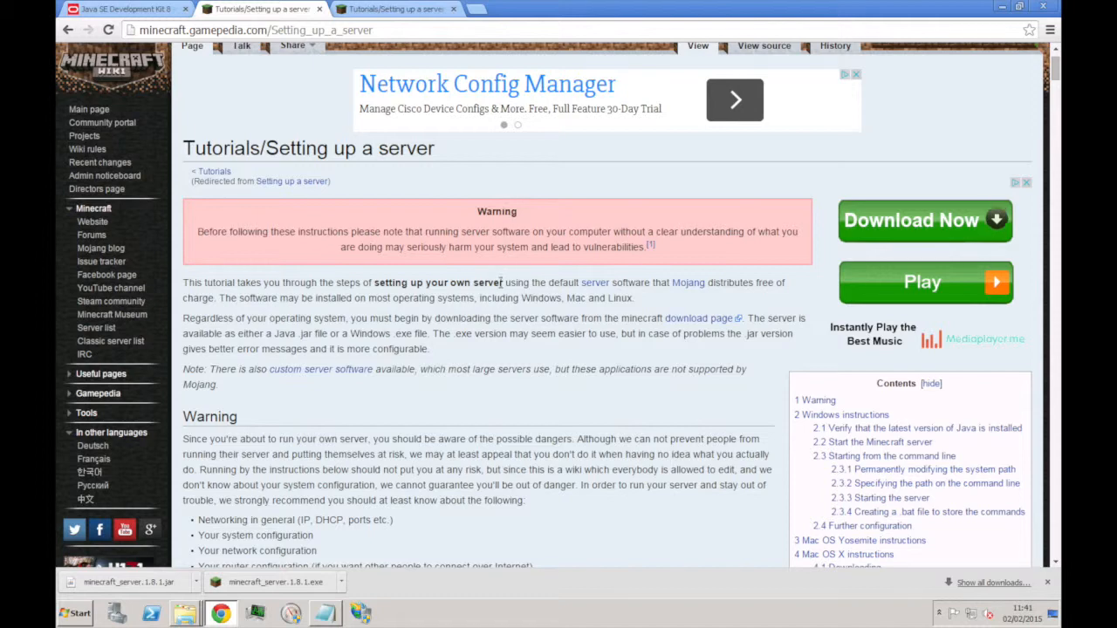
scroll(503, 281, down, 3)
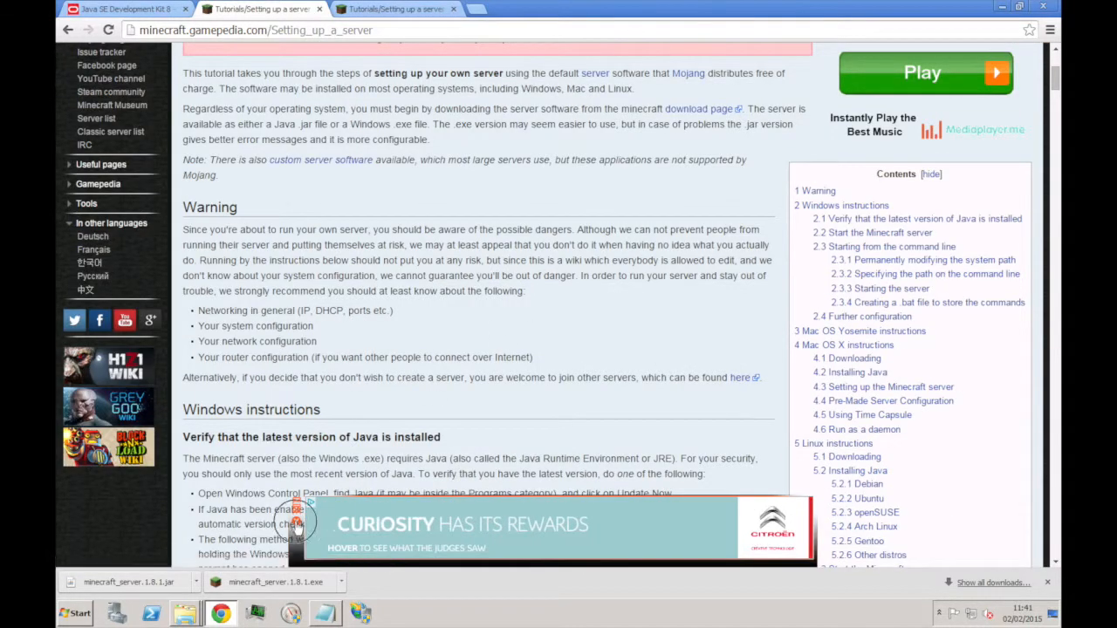
scroll(520, 319, down, 2)
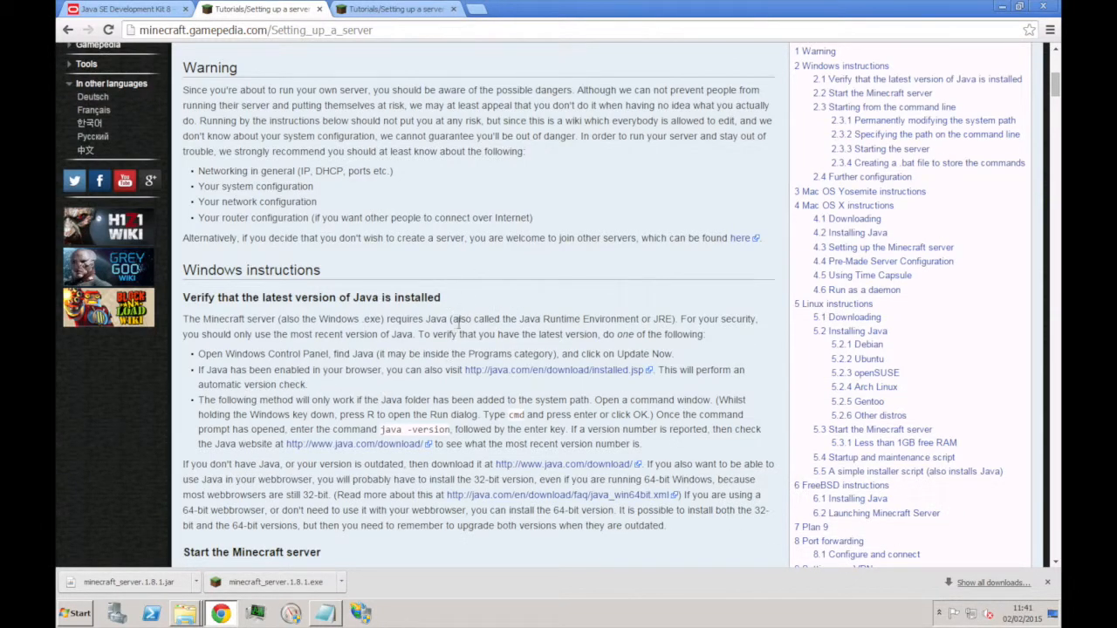
scroll(358, 352, down, 2)
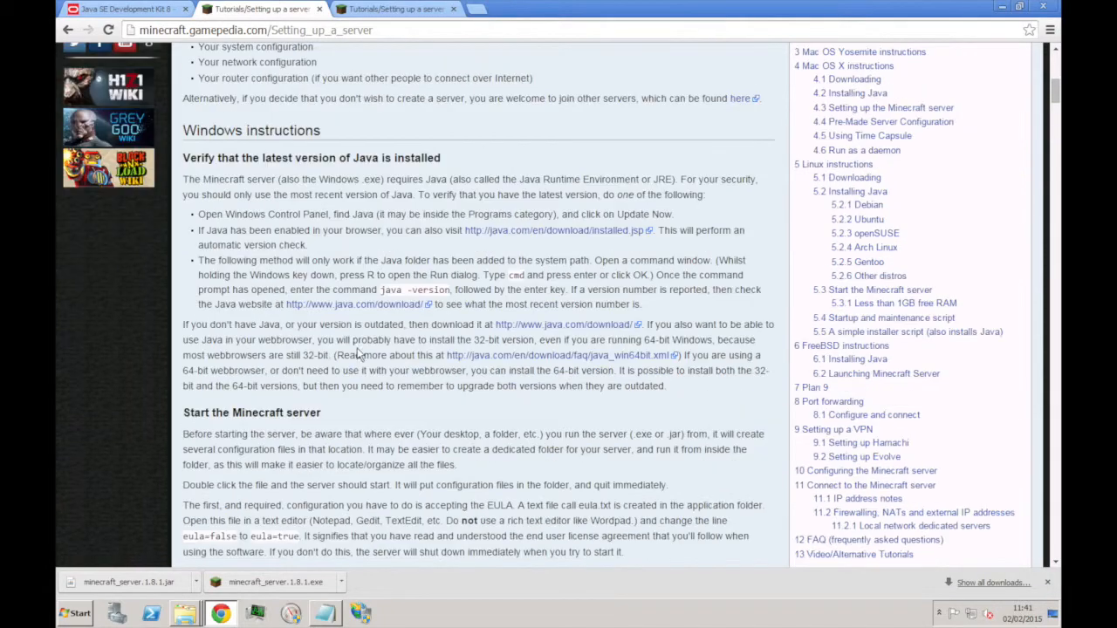
scroll(353, 349, down, 3)
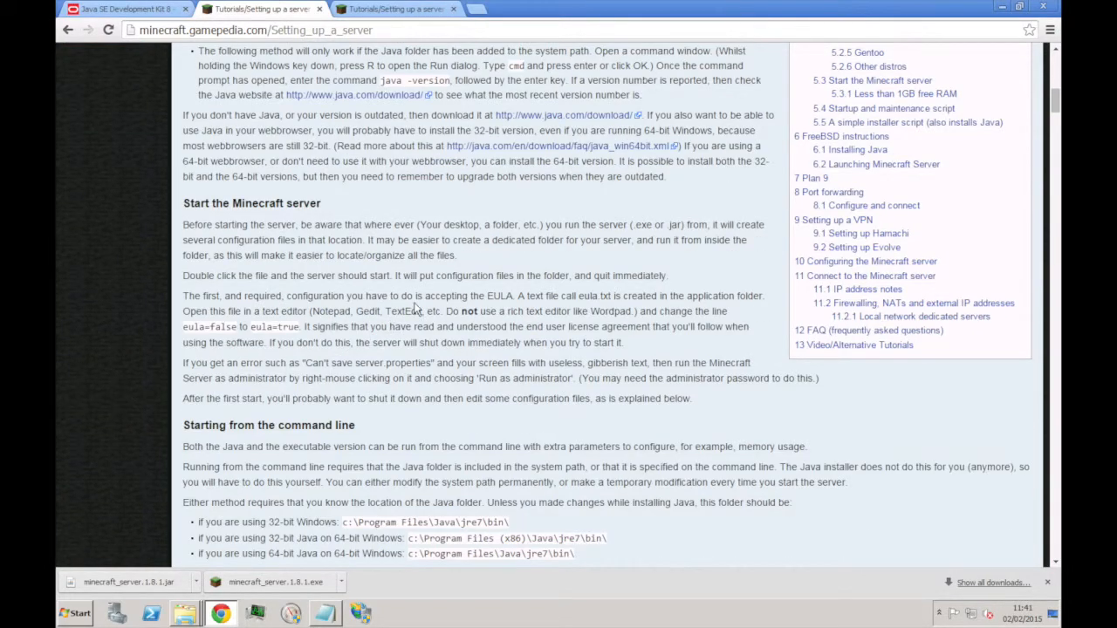
scroll(405, 297, down, 2)
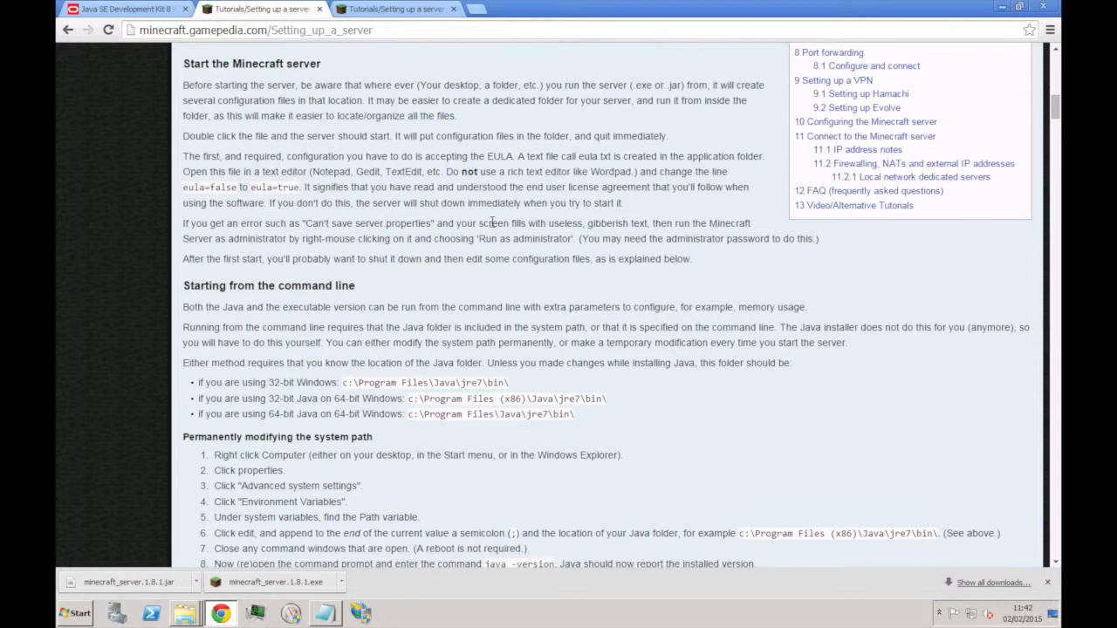
scroll(462, 203, down, 2)
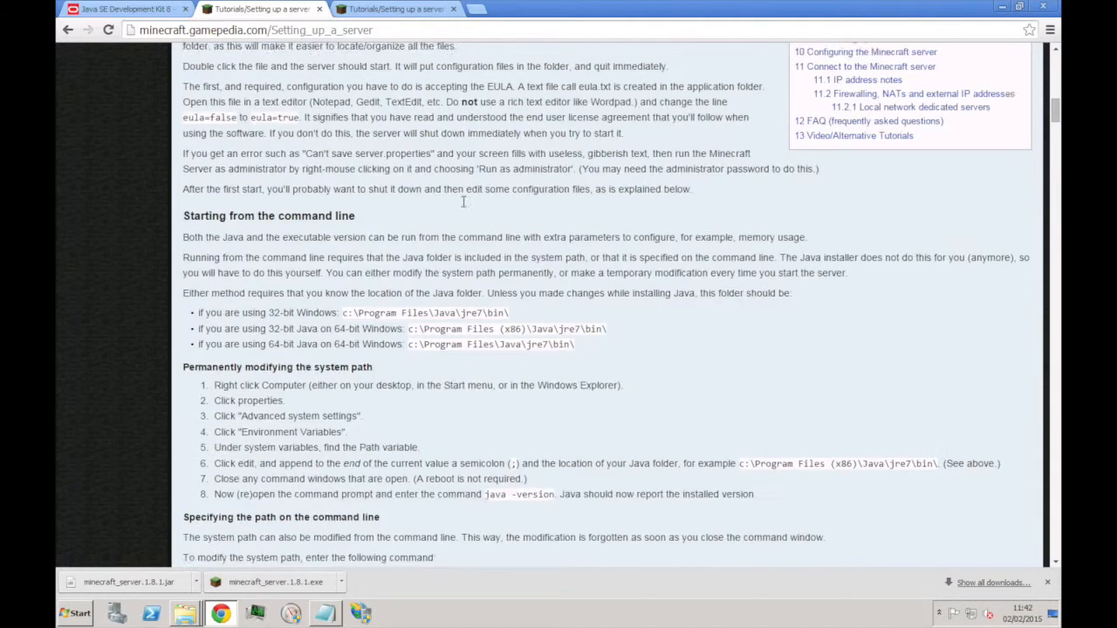
scroll(510, 297, down, 4)
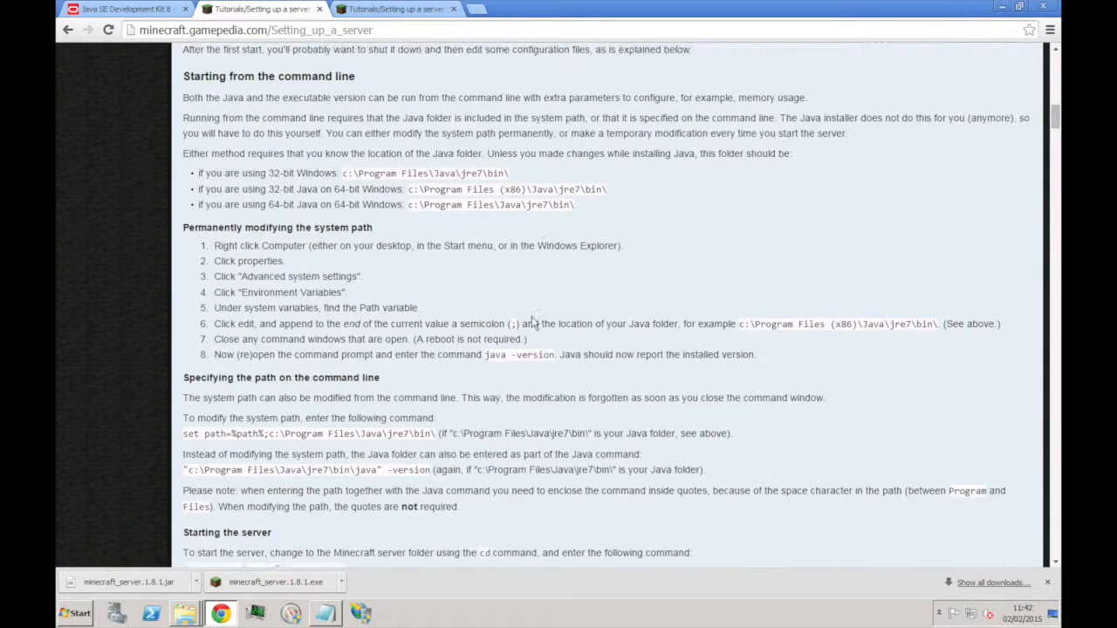
scroll(509, 297, down, 5)
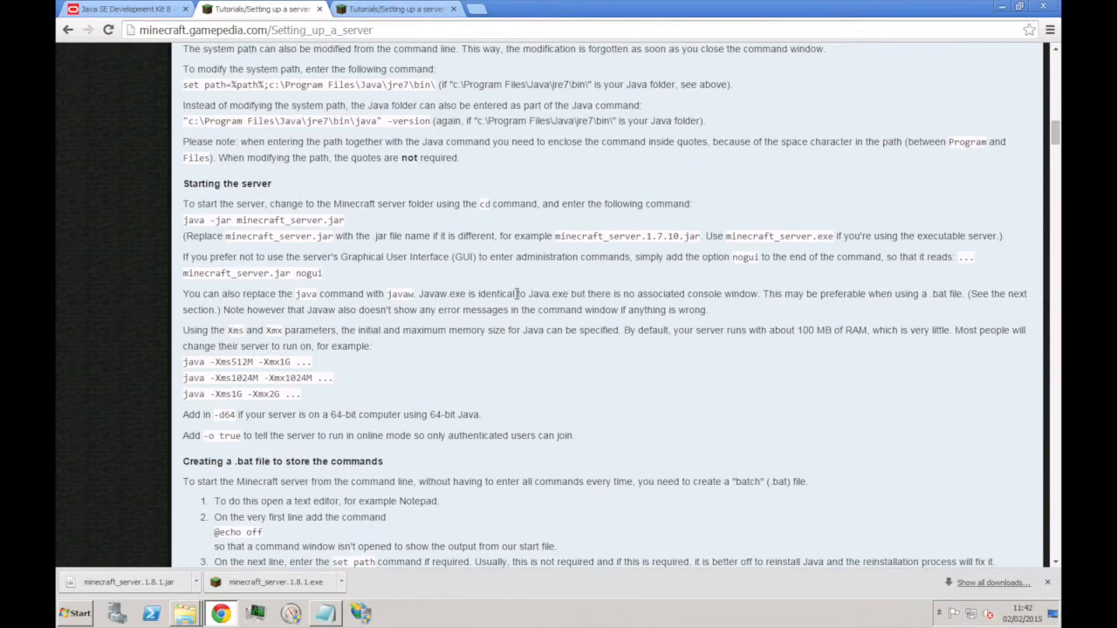
scroll(516, 299, down, 3)
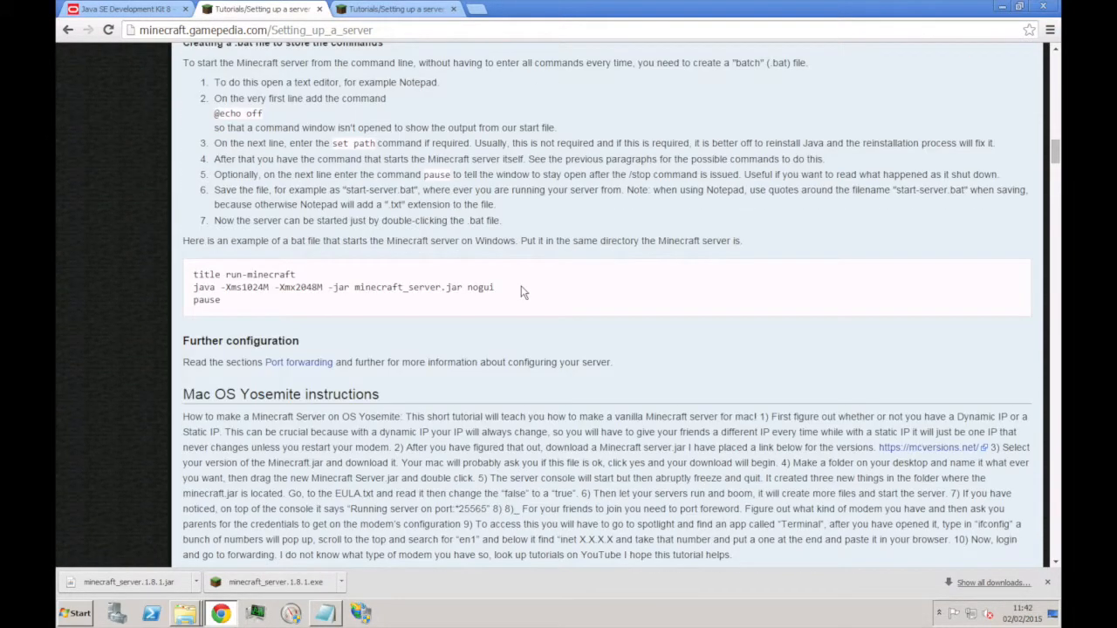
- Copy the three-line run-minecraft batch example from the wiki into an untitled Notepad document, then minimize Notepad
drag(194, 275, 462, 311)
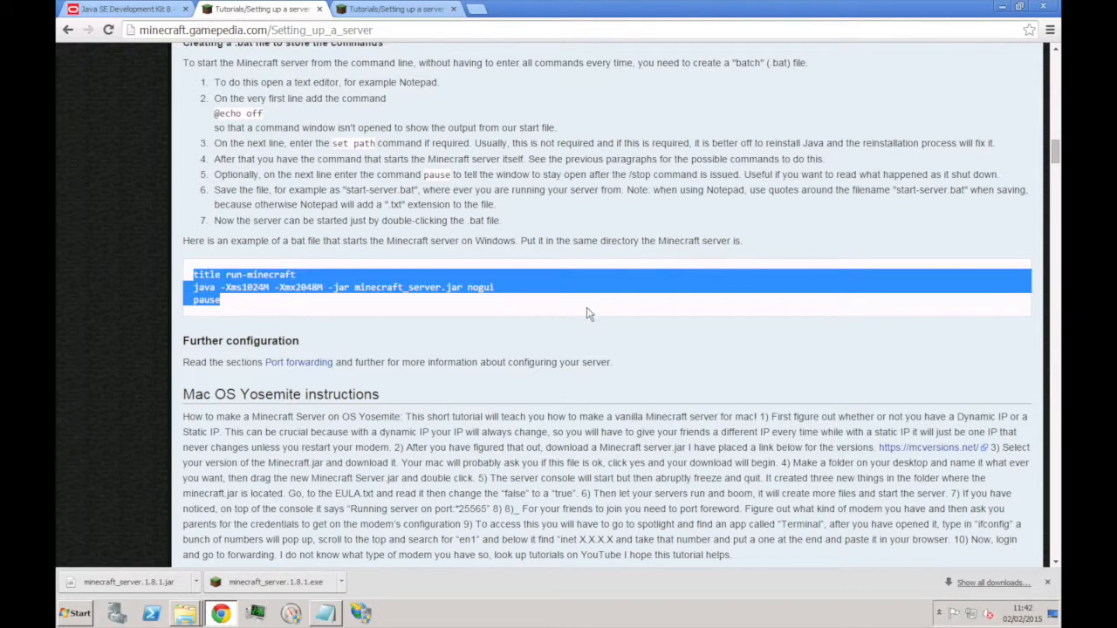
click(325, 614)
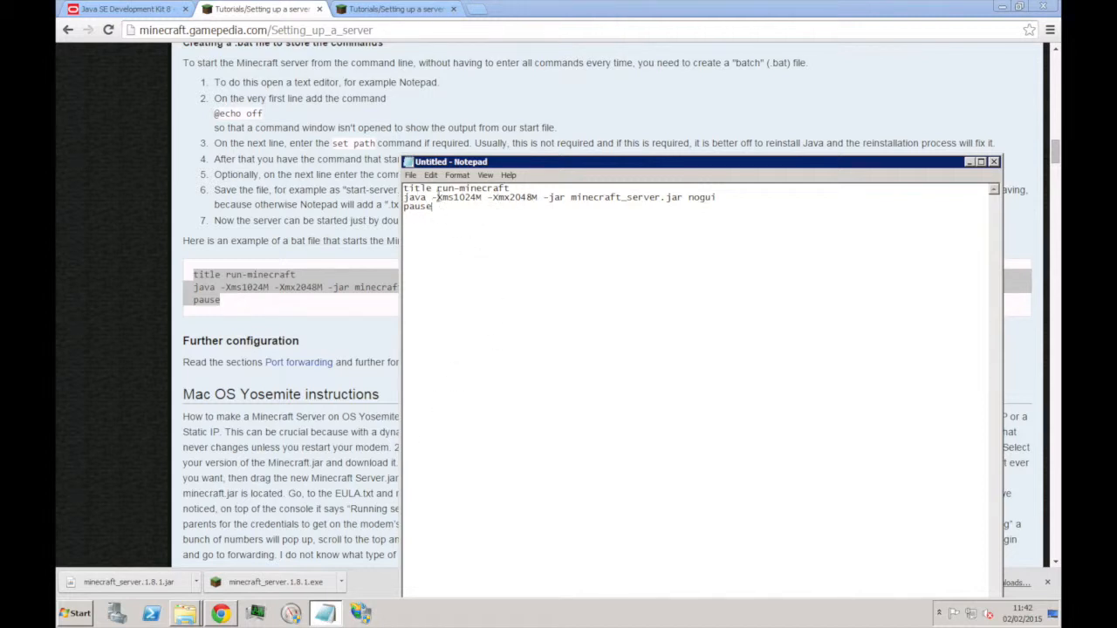
drag(434, 206, 393, 179)
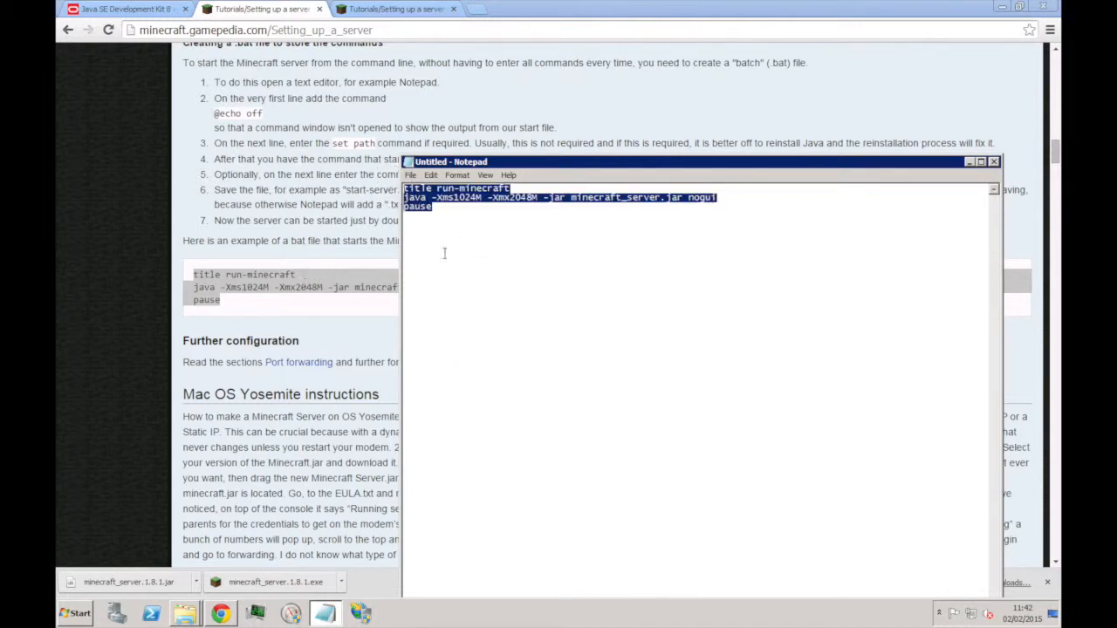
click(486, 238)
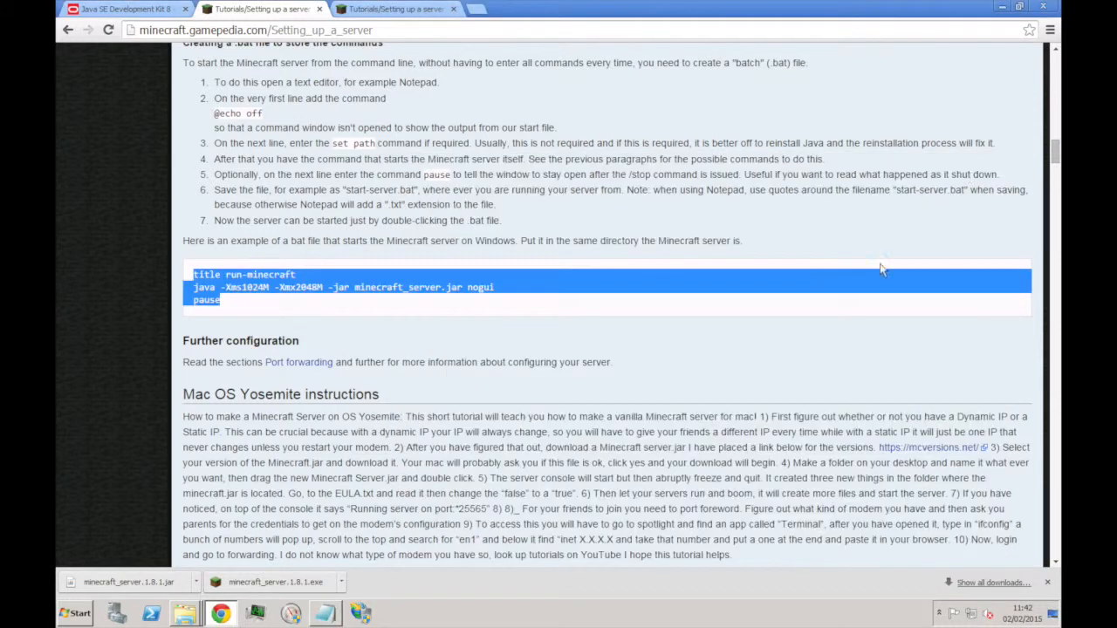
click(969, 162)
- Show the downloaded minecraft_server.1.8.1.jar in its folder and minimize the browser
click(196, 580)
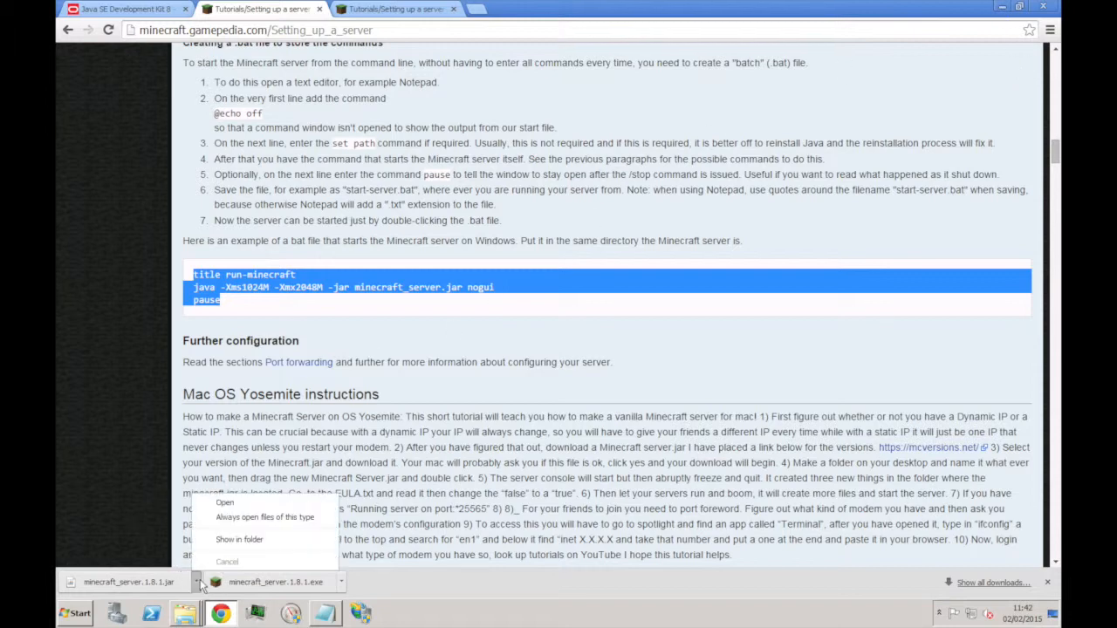
click(252, 538)
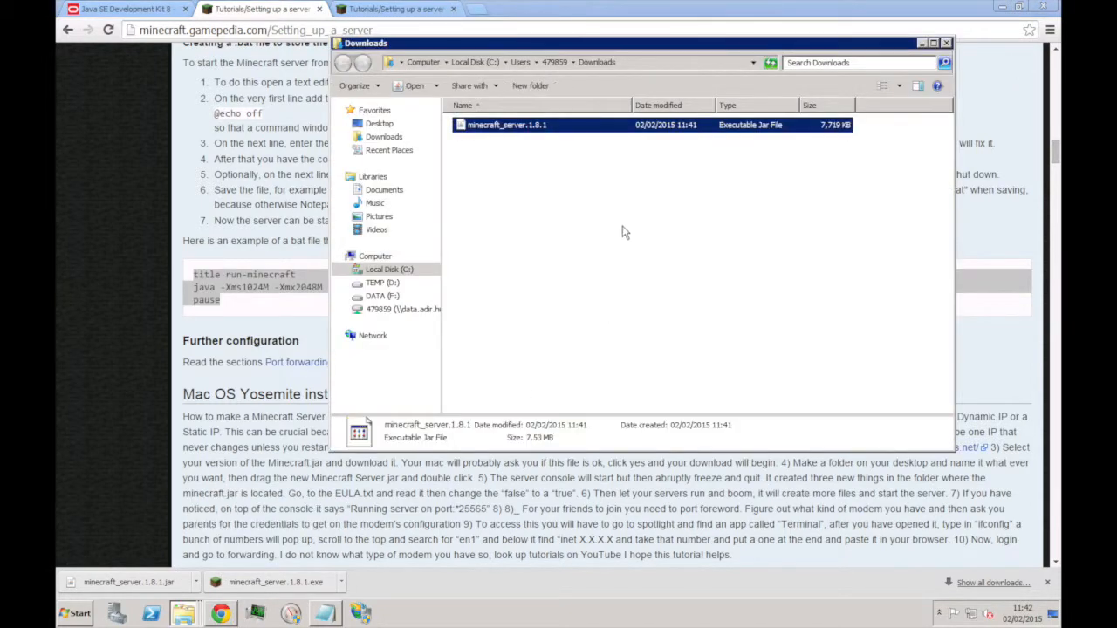
click(1001, 7)
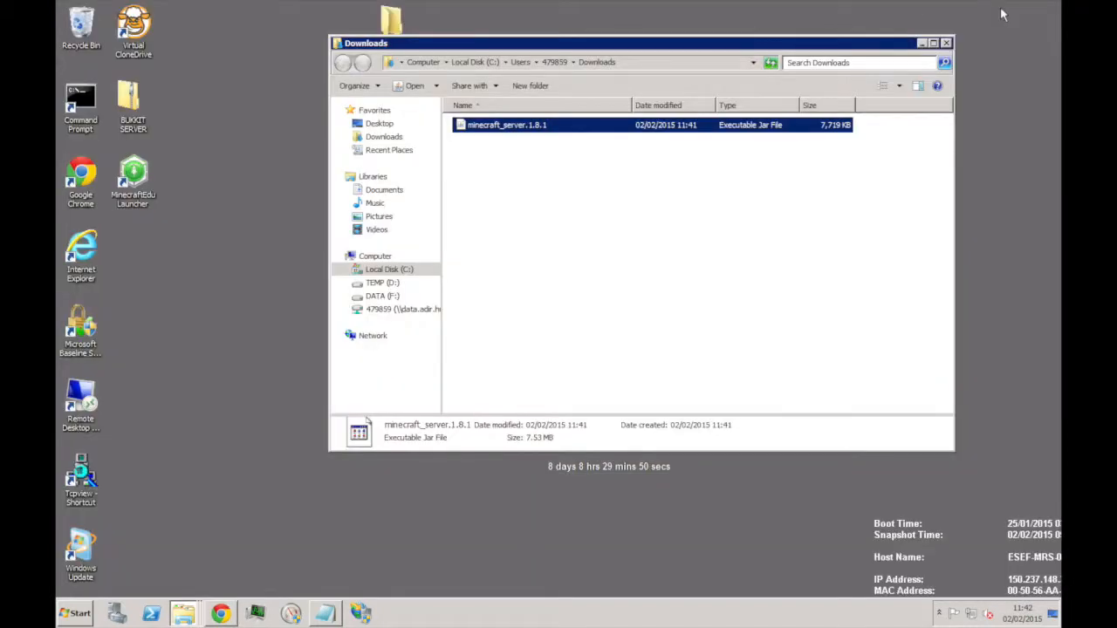
click(812, 201)
click(495, 133)
- Create a new folder named "Vanilla JAR server" on Local Disk (C:)
click(346, 271)
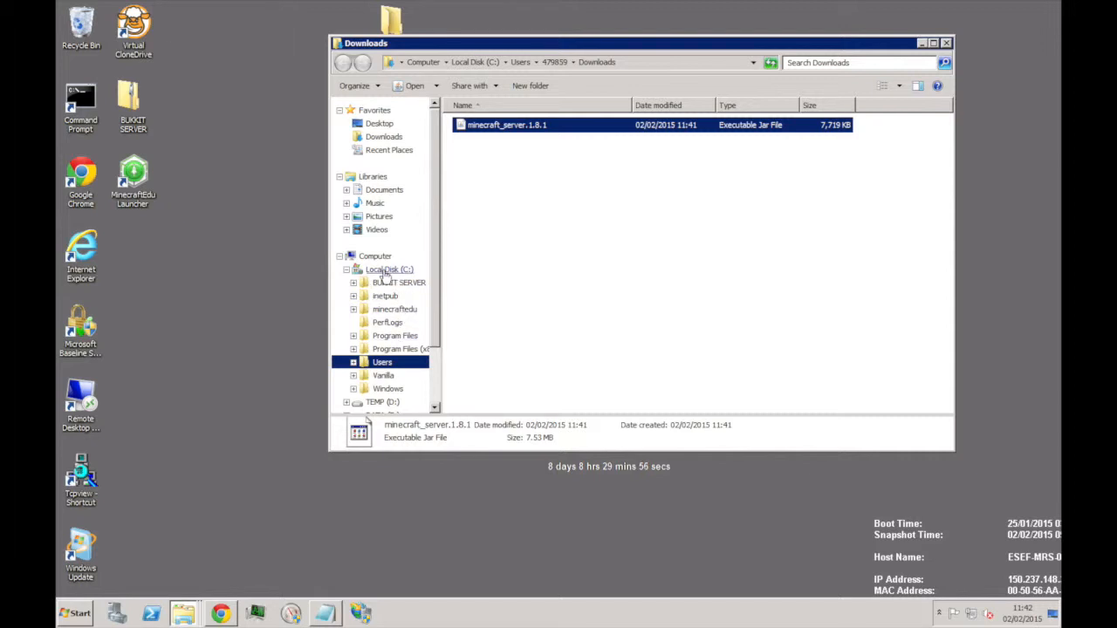
right_click(381, 271)
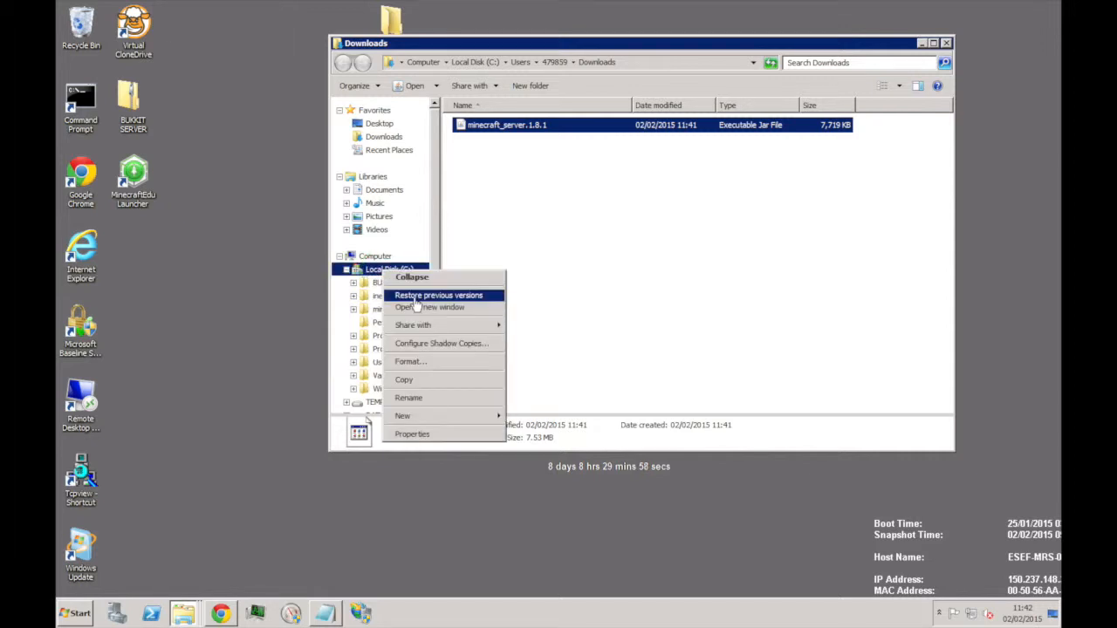
mouse_move(415, 415)
click(522, 415)
text(Vanilla)
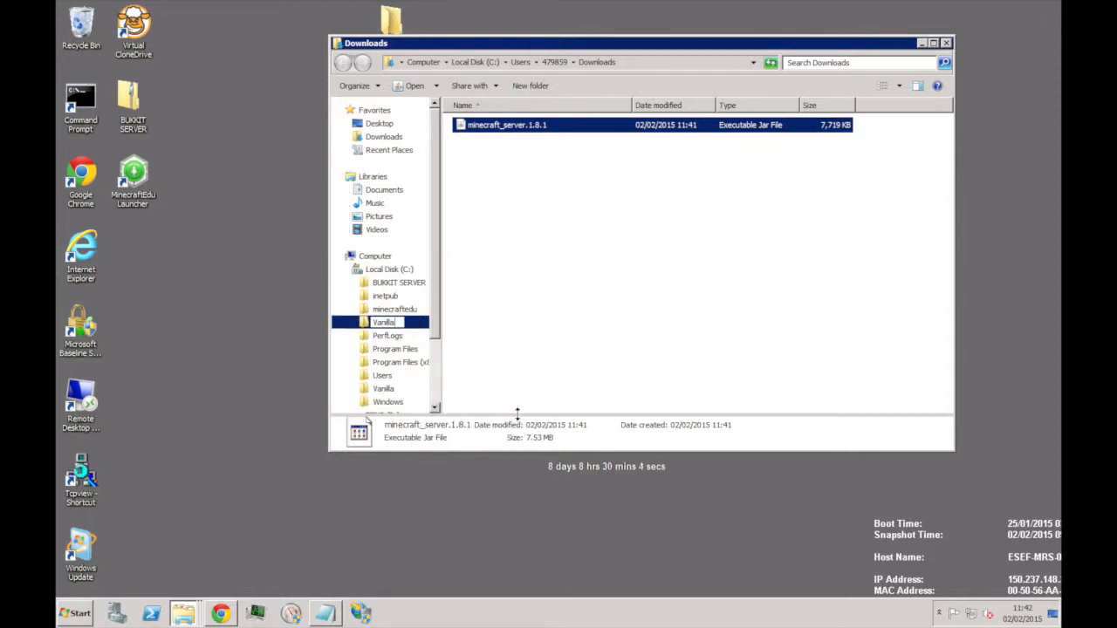
text( JAR server)
key(Return)
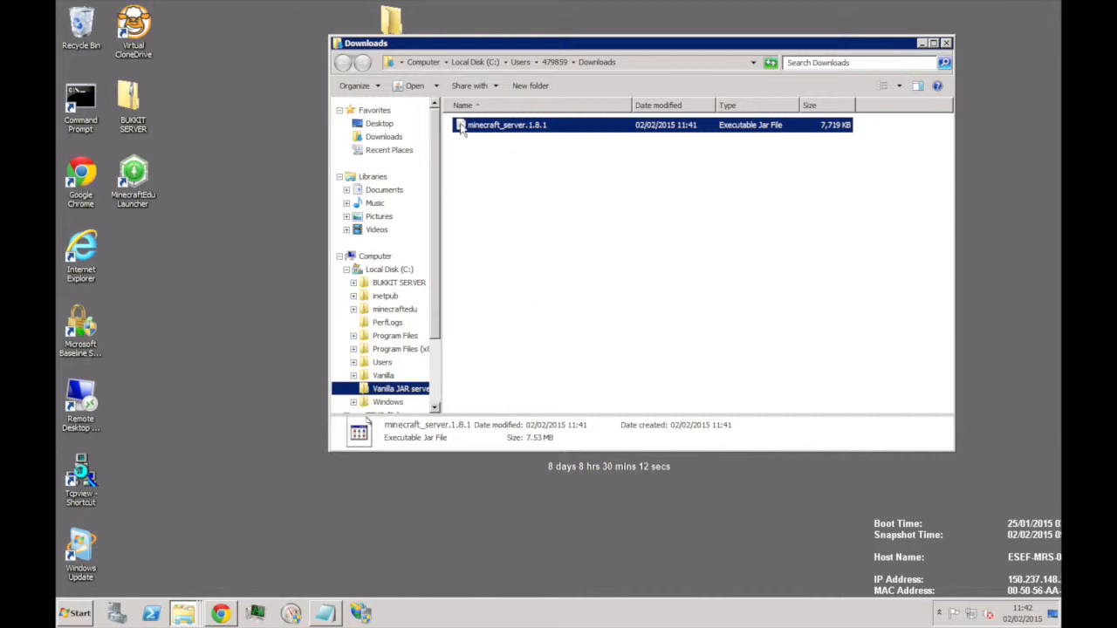
- Move the minecraft_server.1.8.1 jar from Downloads into the Vanilla JAR server folder and open that folder
click(406, 348)
drag(406, 348, 397, 390)
click(401, 389)
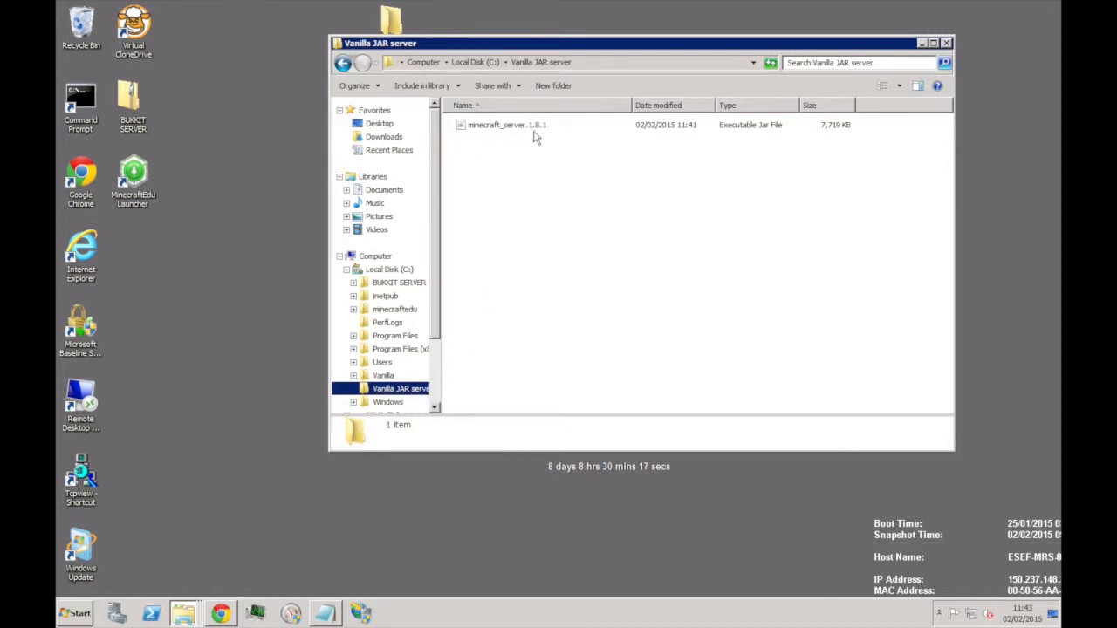
- Switch to Notepad and examine the java command's memory options, -jar option, server file name and nogui option
click(325, 615)
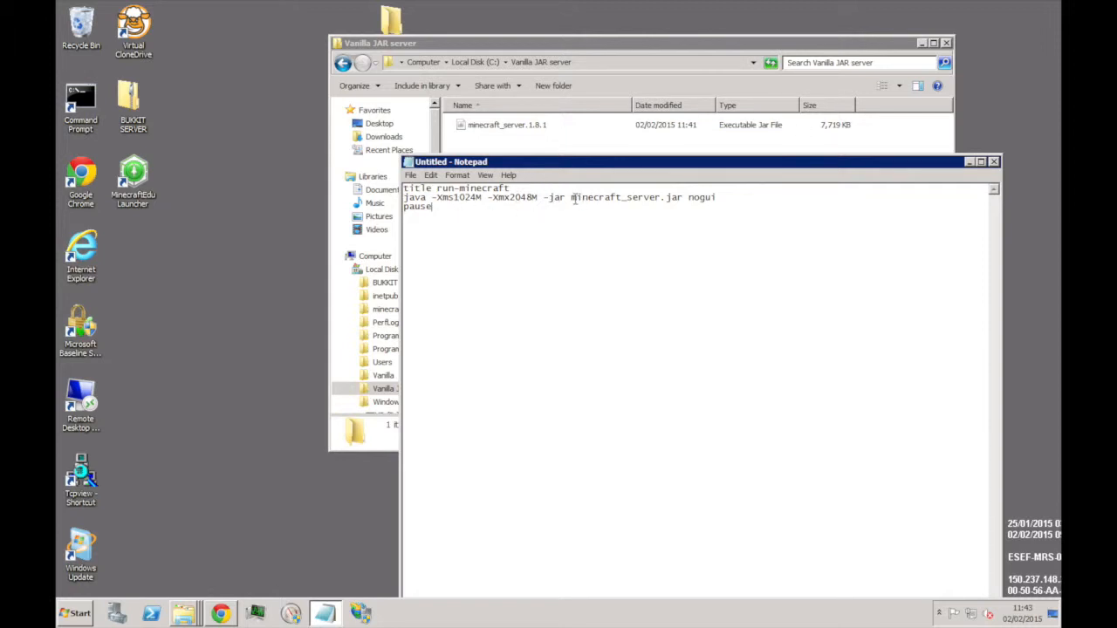
drag(573, 197, 682, 197)
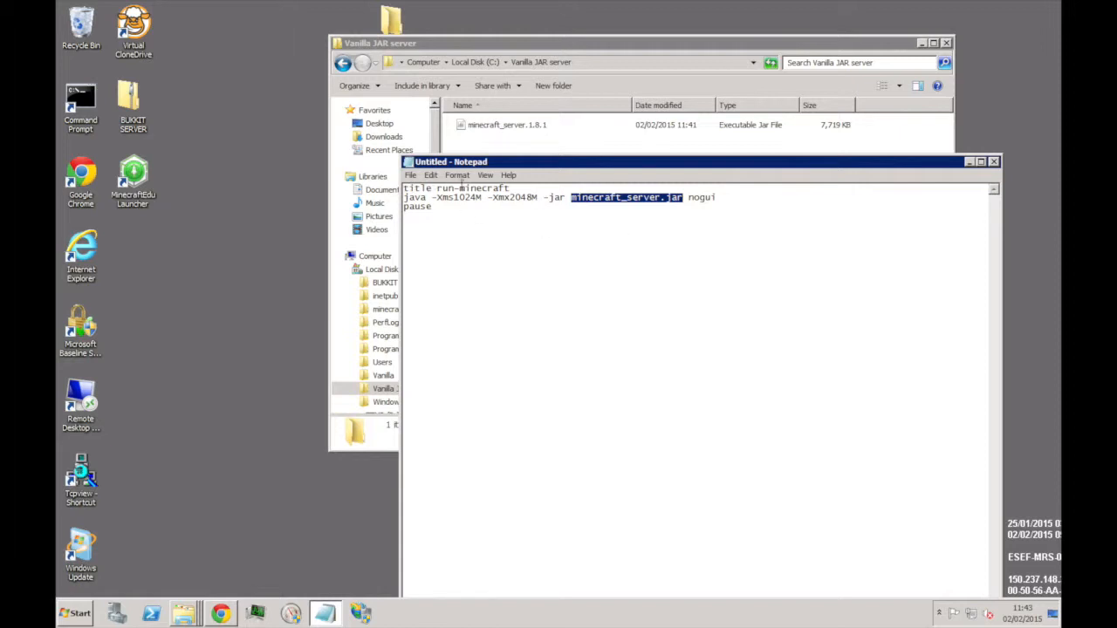
double_click(408, 197)
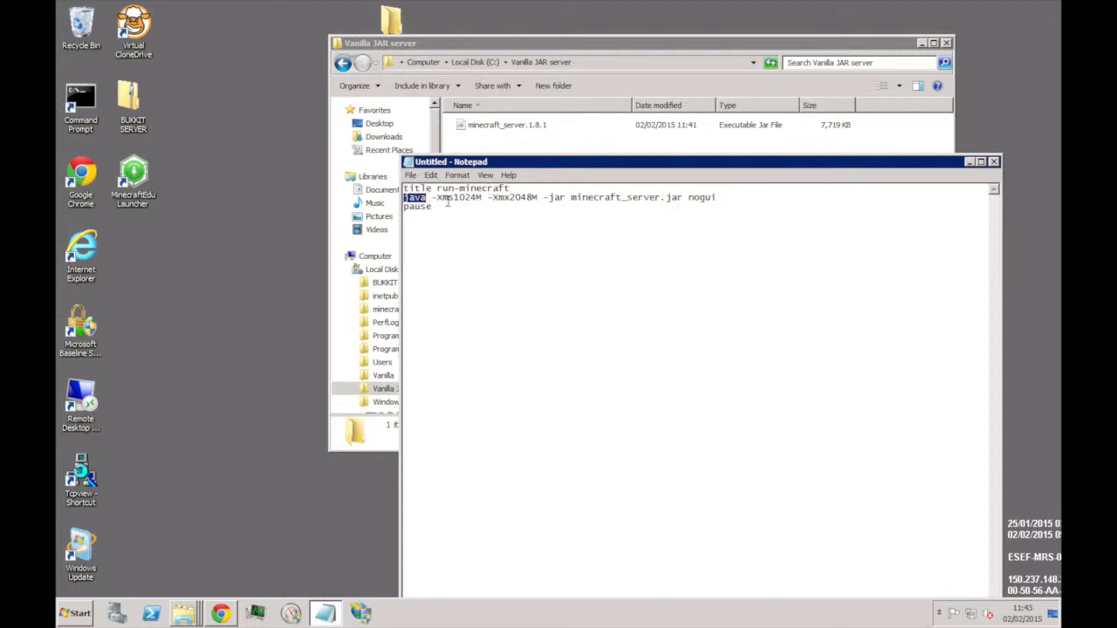
drag(438, 197, 535, 199)
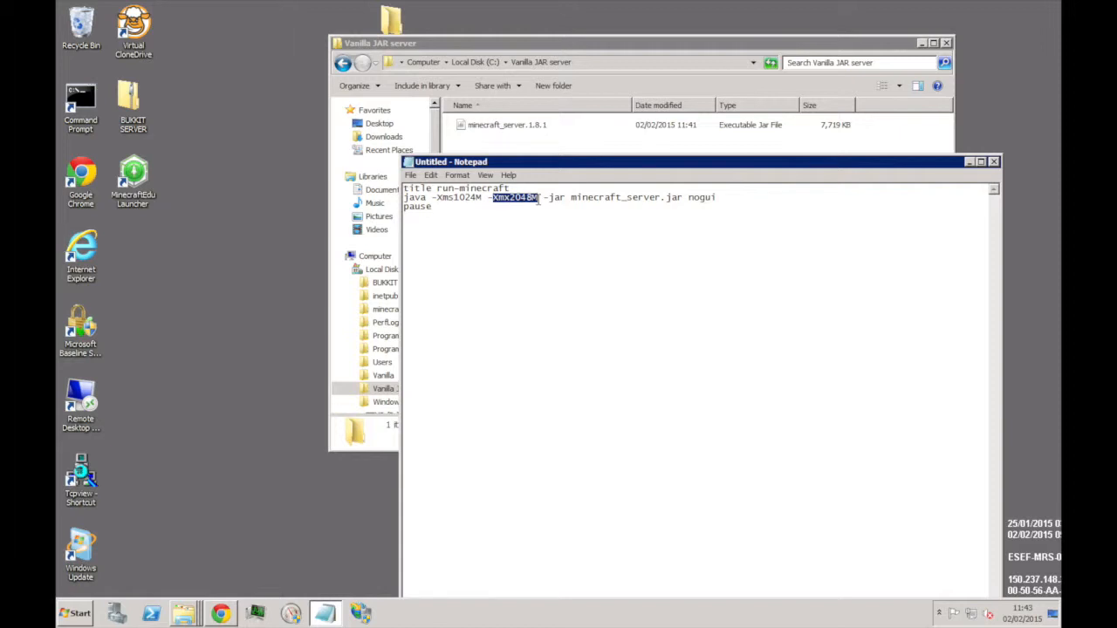
drag(545, 199, 566, 203)
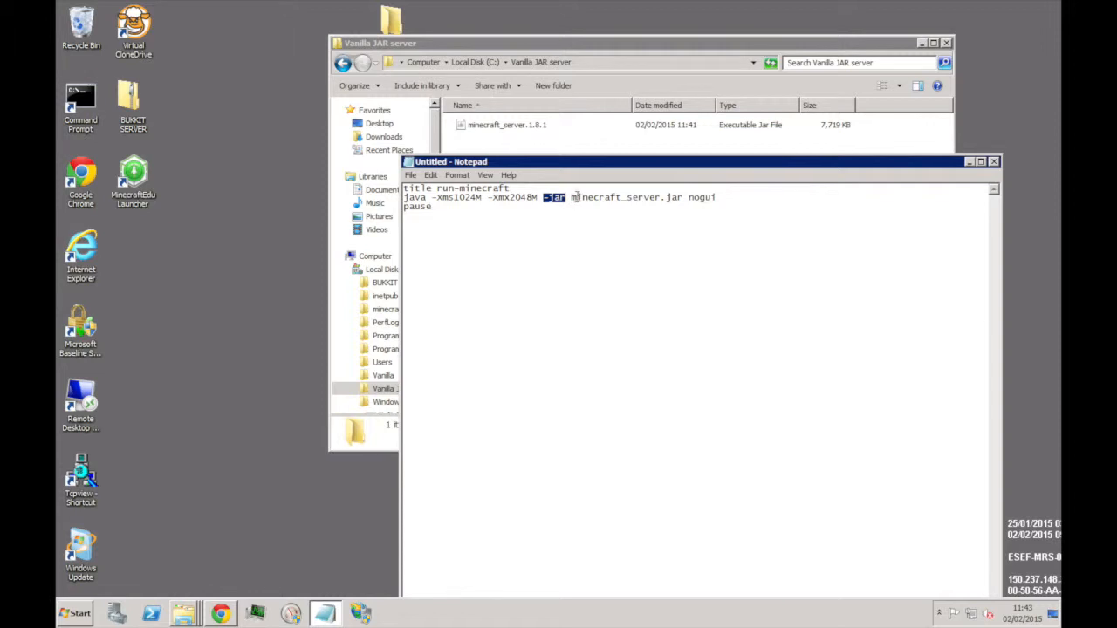
drag(571, 198, 720, 200)
- Begin saving the batch script under a new name and browse to Local Disk (C:) as the location
click(410, 176)
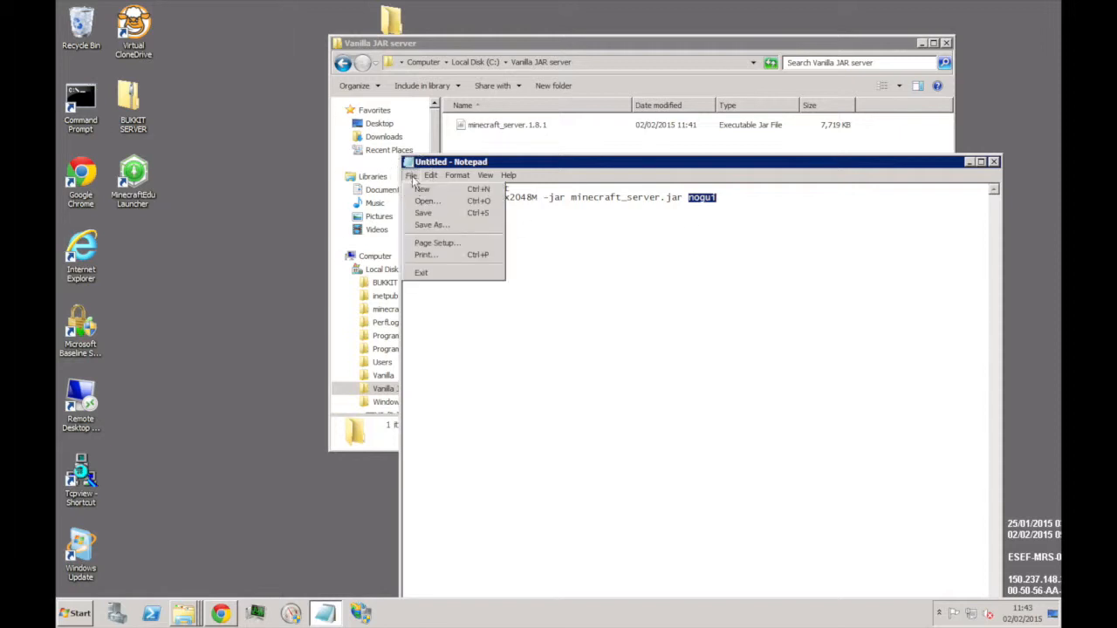
click(430, 225)
drag(528, 196, 482, 185)
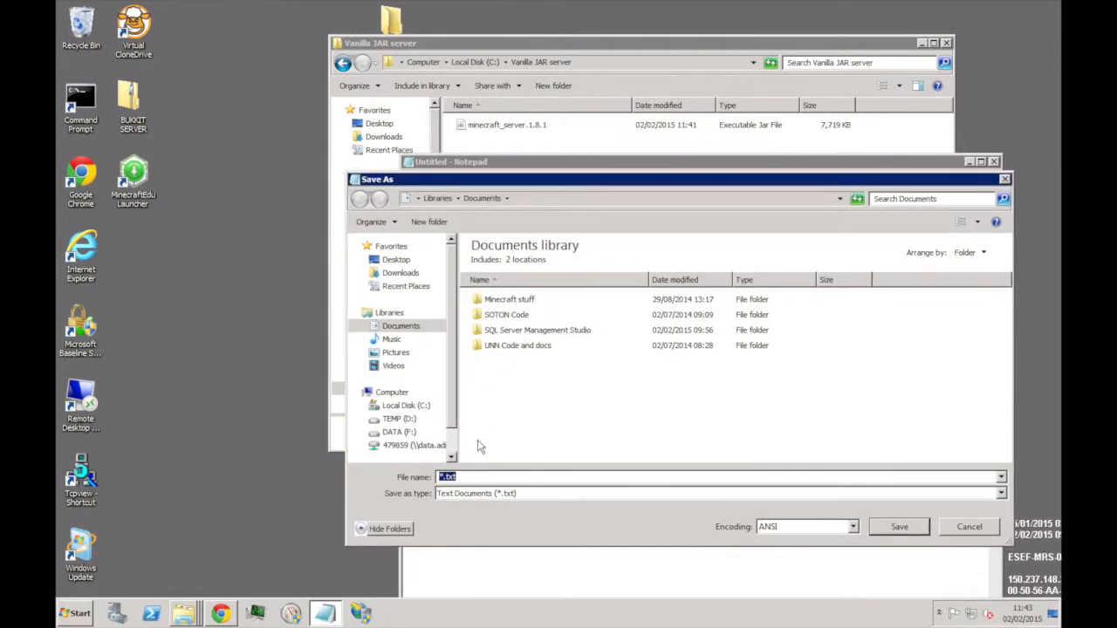
click(419, 407)
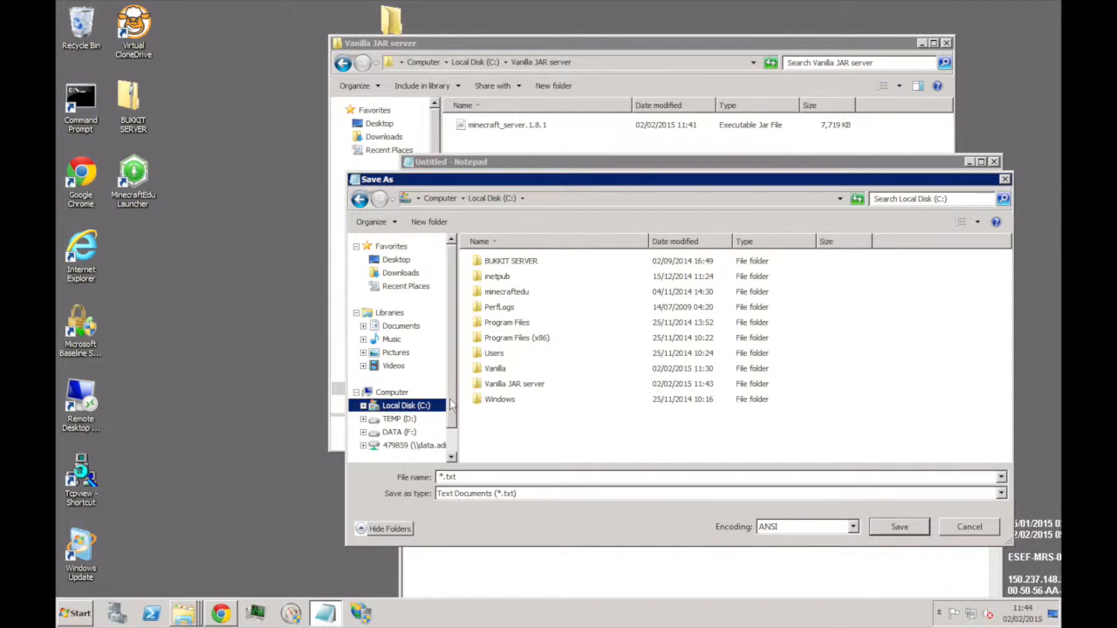
- Check the wiki's advice on naming the batch file and save the script as start_server.bat in the Vanilla JAR server folder
click(228, 615)
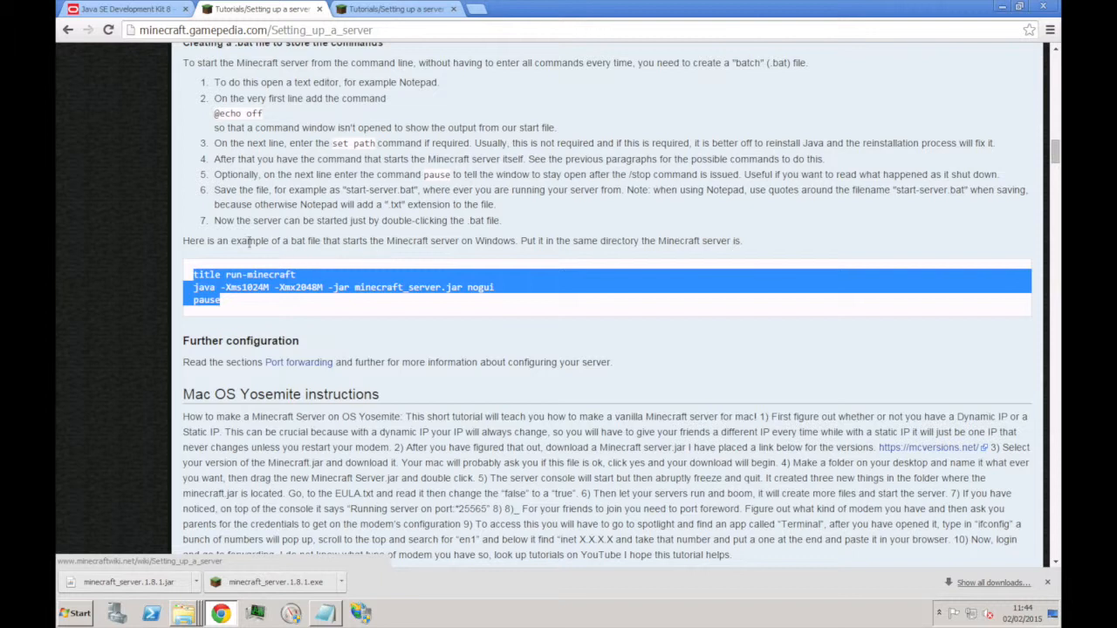
drag(342, 190, 420, 190)
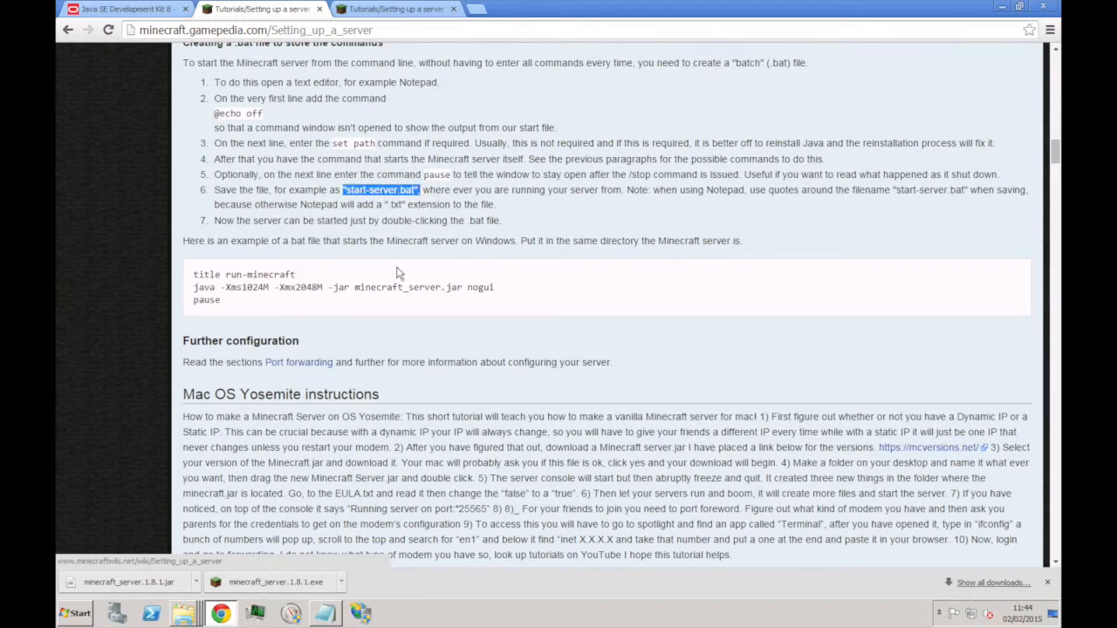
click(325, 616)
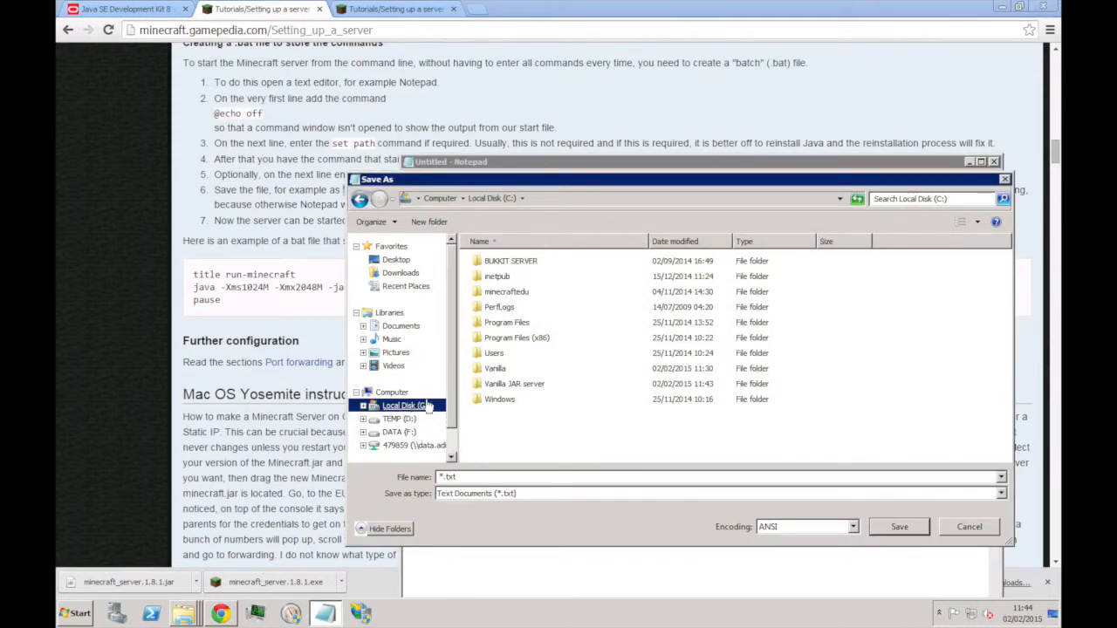
double_click(511, 385)
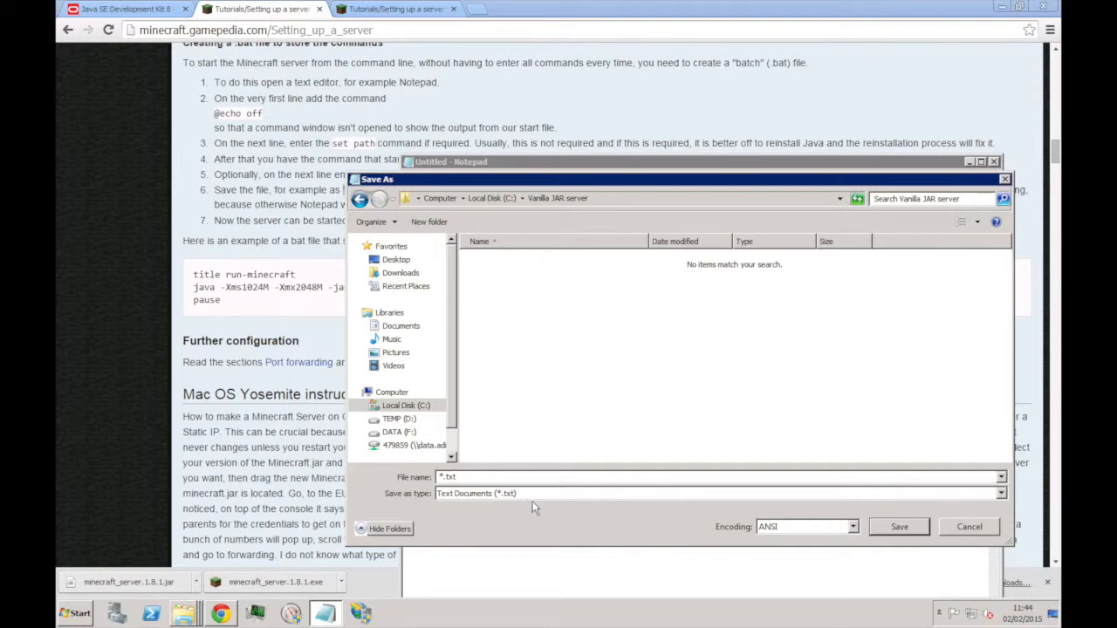
drag(506, 479, 427, 478)
text(st)
click(899, 527)
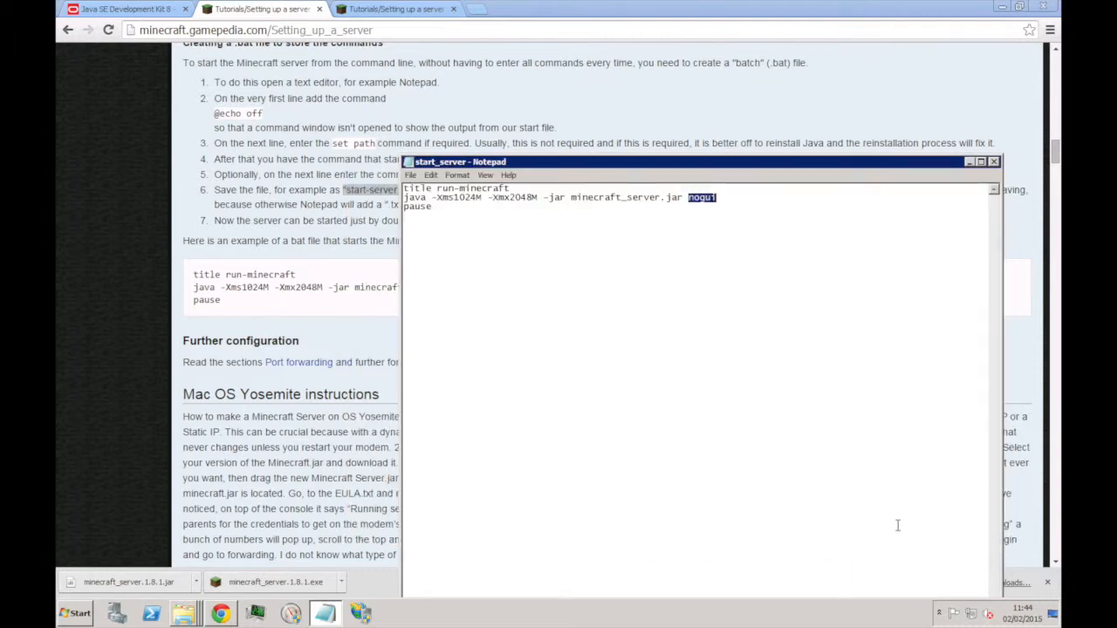
click(994, 161)
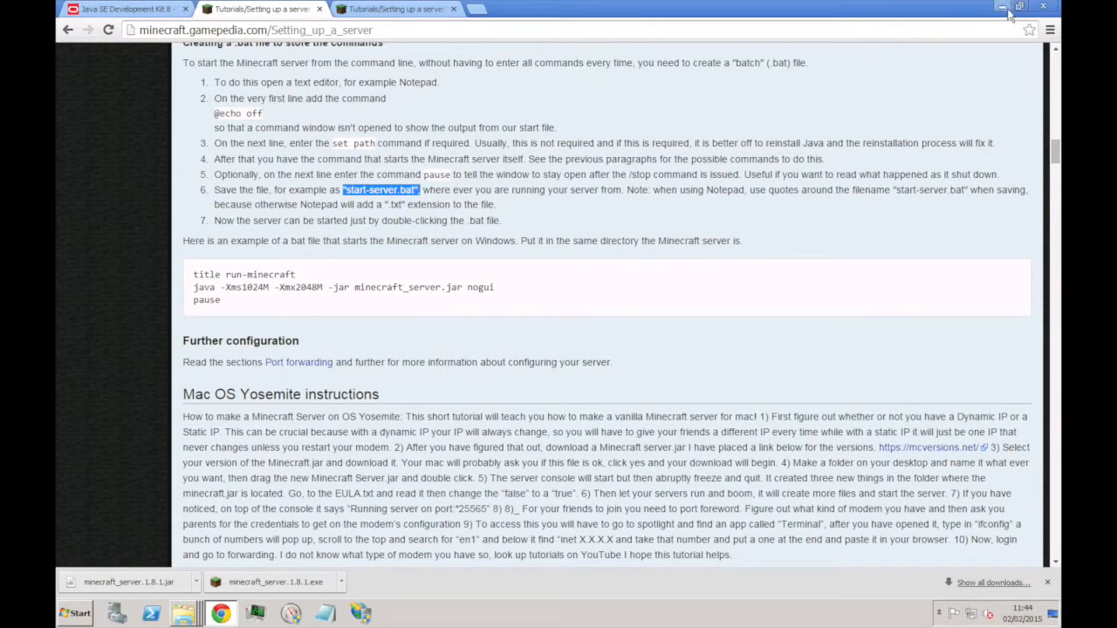
click(1004, 8)
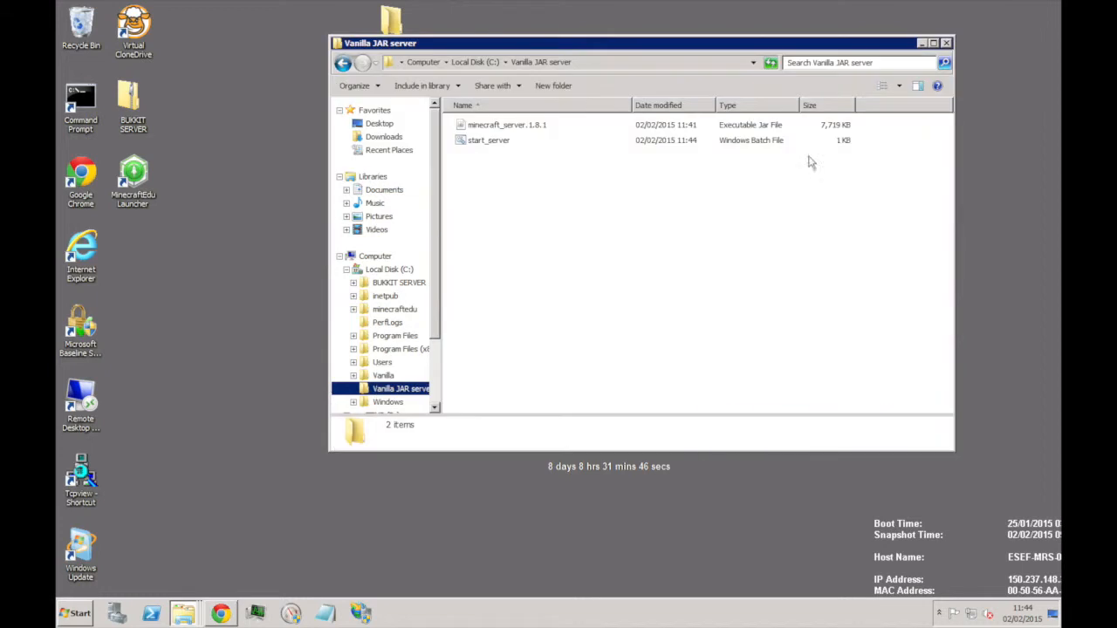
- Rename the minecraft_server.1.8.1 jar file to minecraft_server in the Vanilla JAR server folder
click(459, 143)
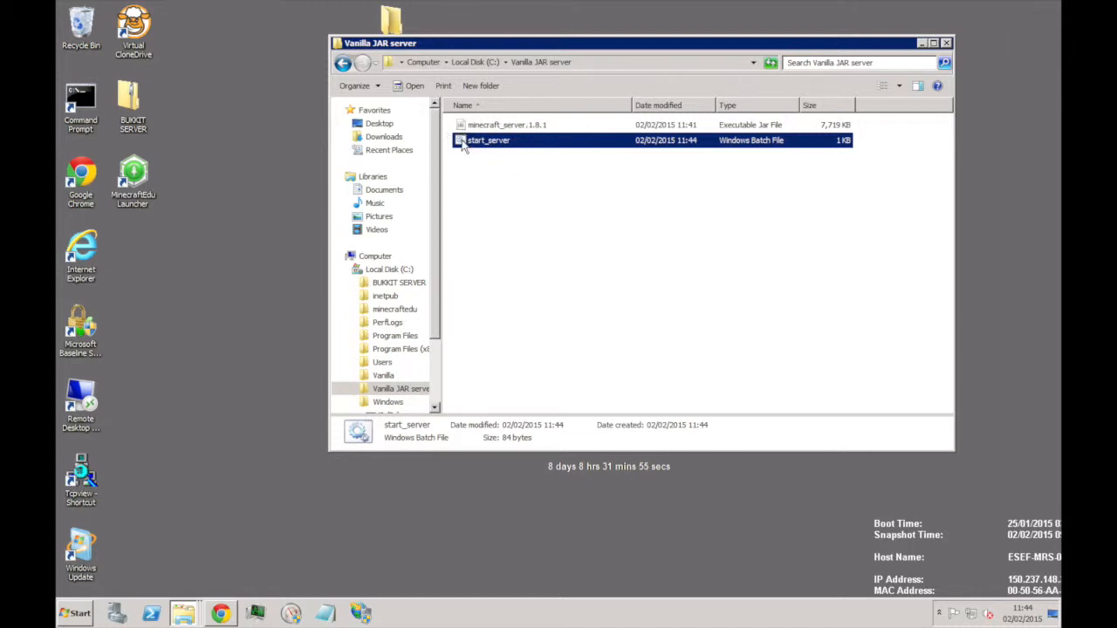
right_click(503, 130)
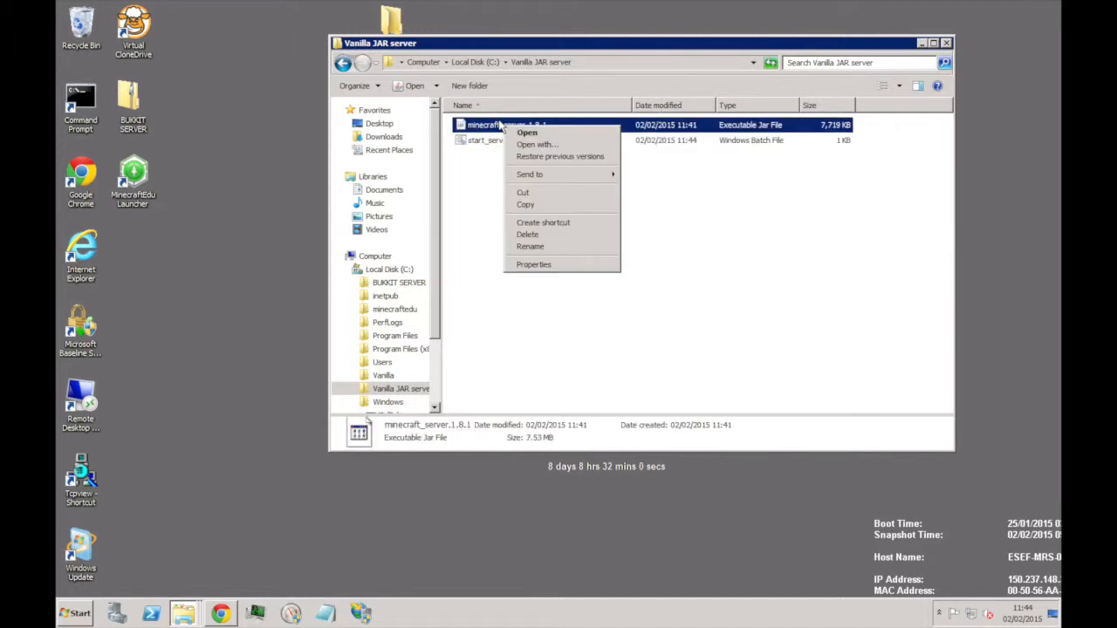
click(530, 246)
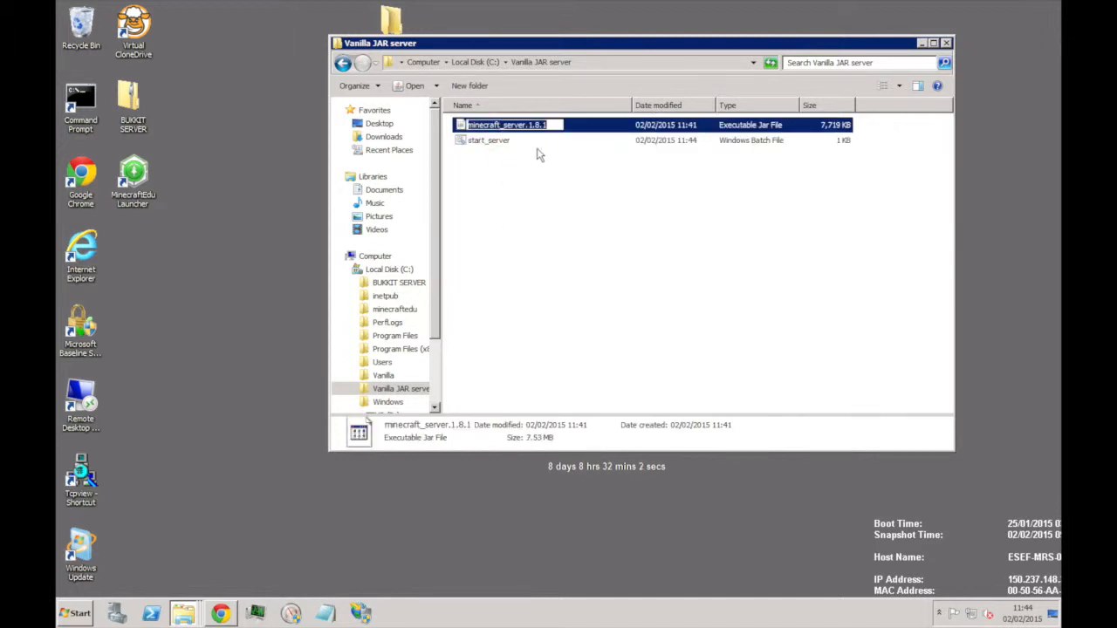
click(529, 124)
click(526, 125)
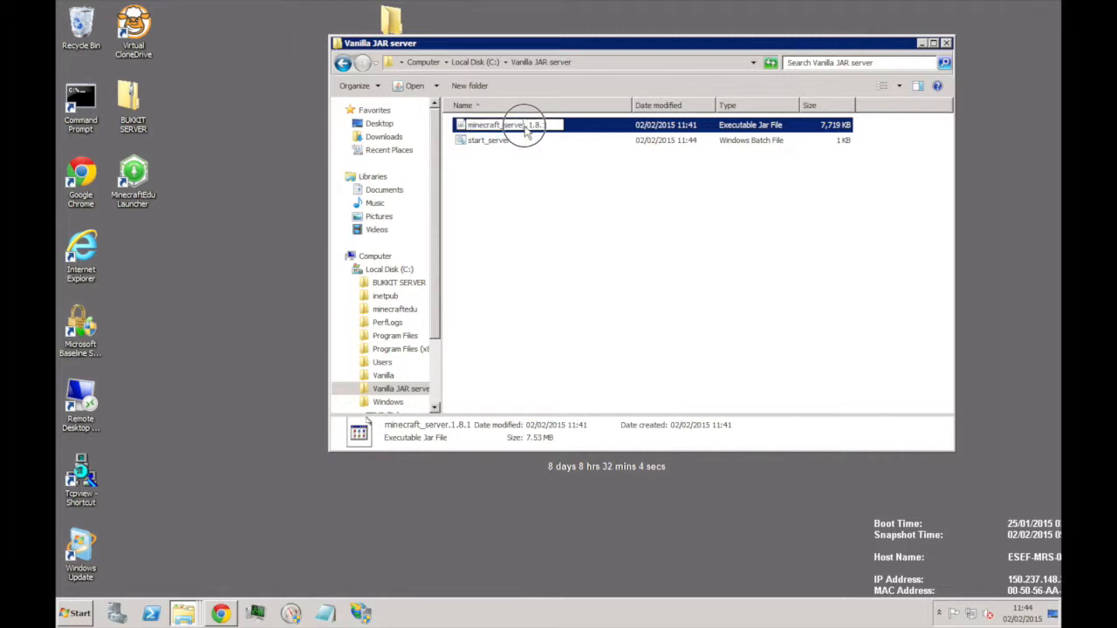
drag(527, 125, 548, 125)
key(BackSpace)
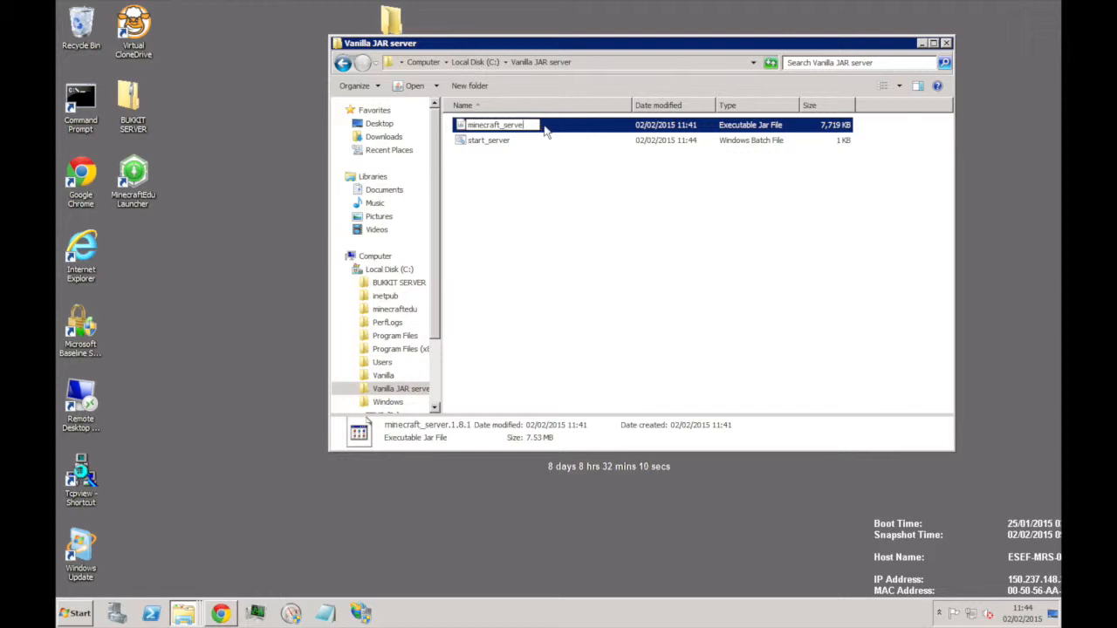
click(533, 247)
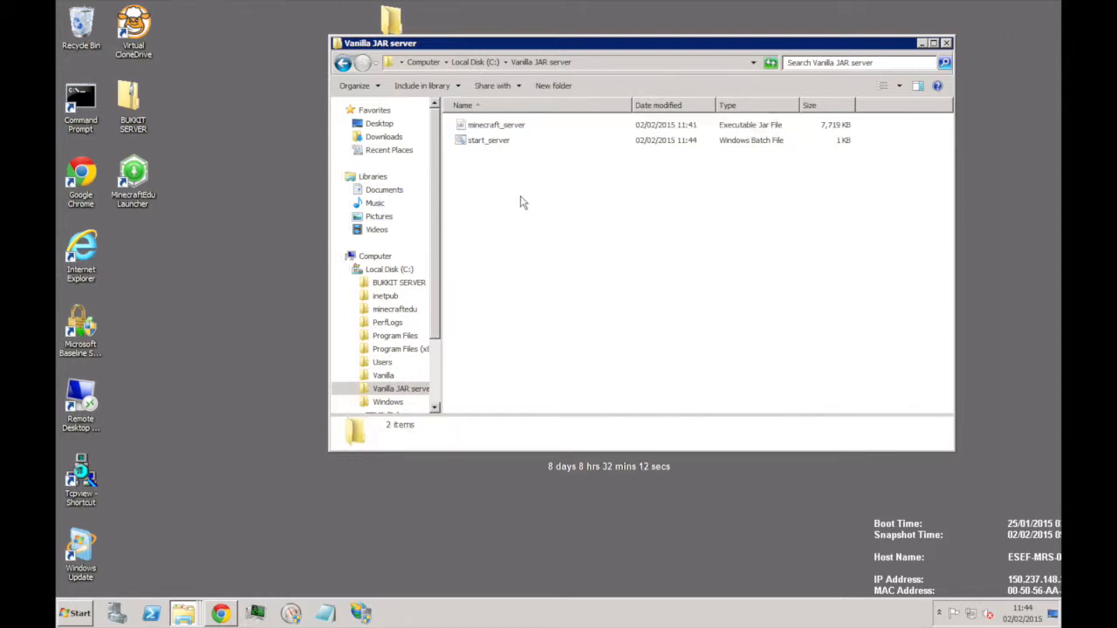
click(462, 141)
right_click(461, 139)
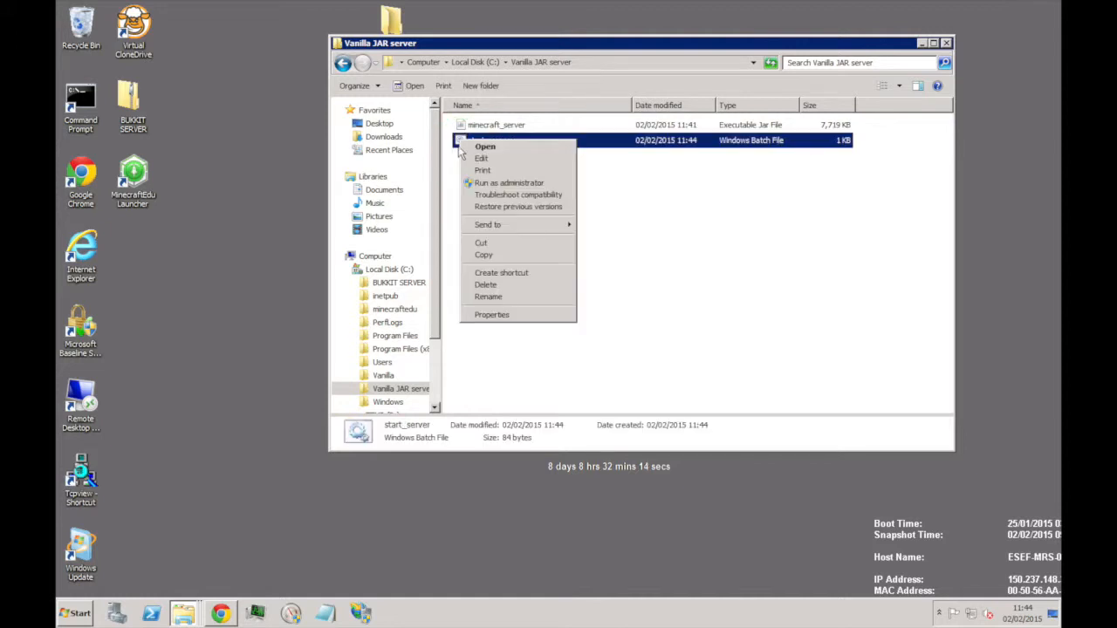
click(696, 185)
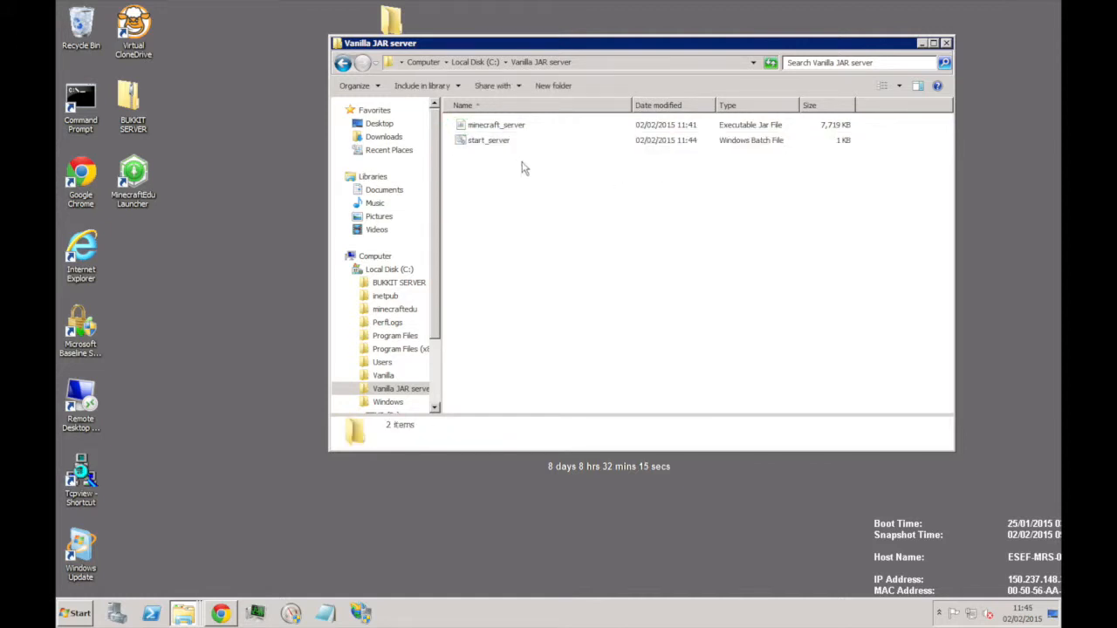
- Run the start_server batch file to generate the initial server files and dismiss its console at the pause
double_click(460, 142)
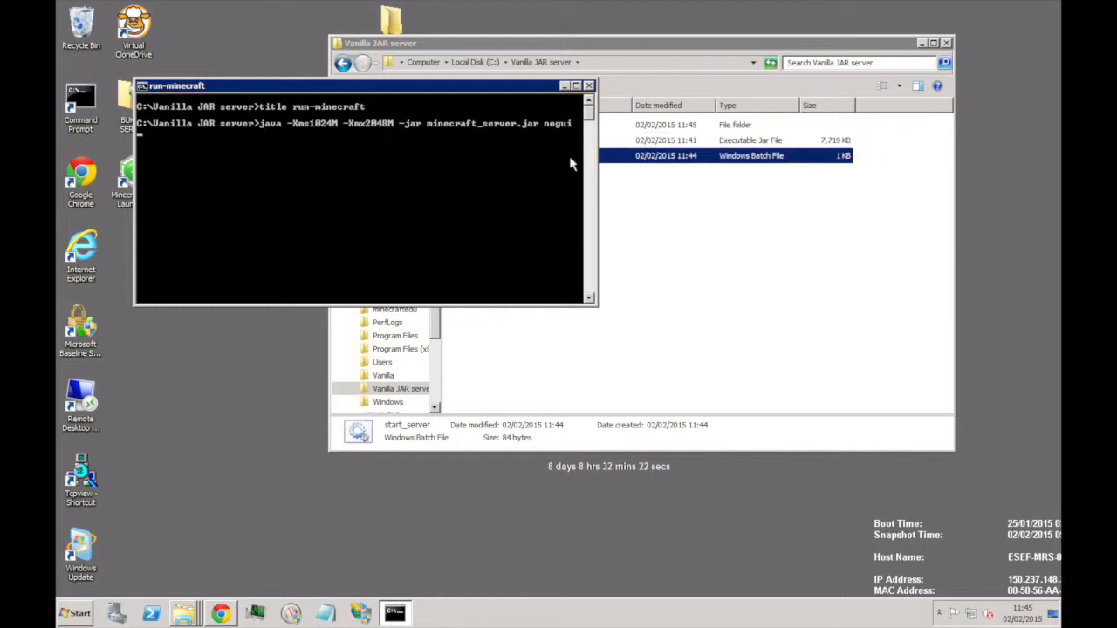
drag(482, 85, 564, 259)
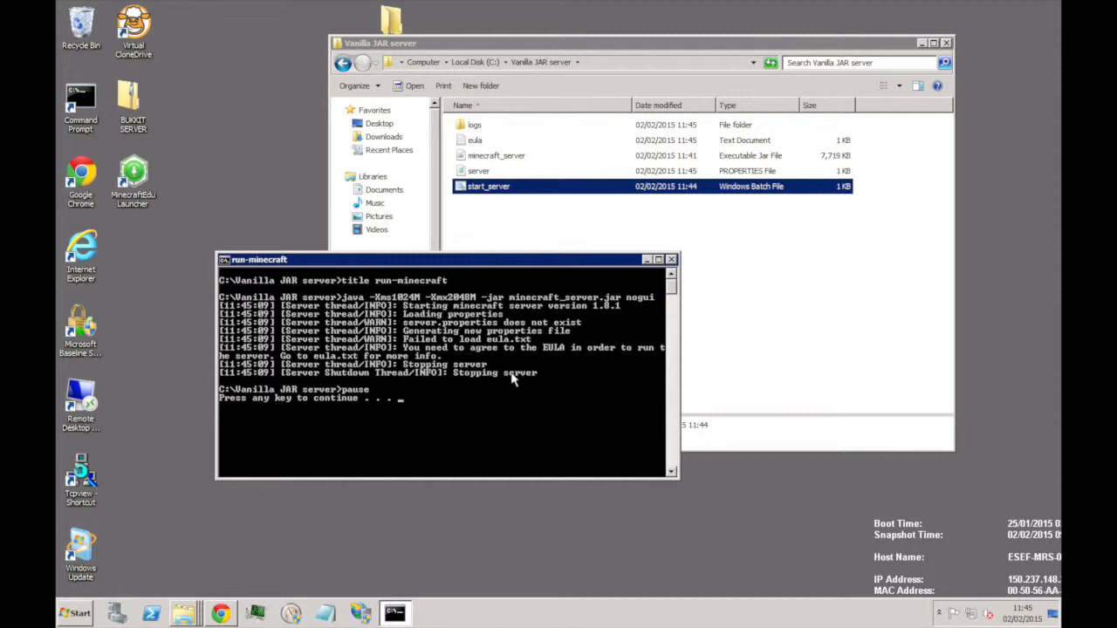
key(Return)
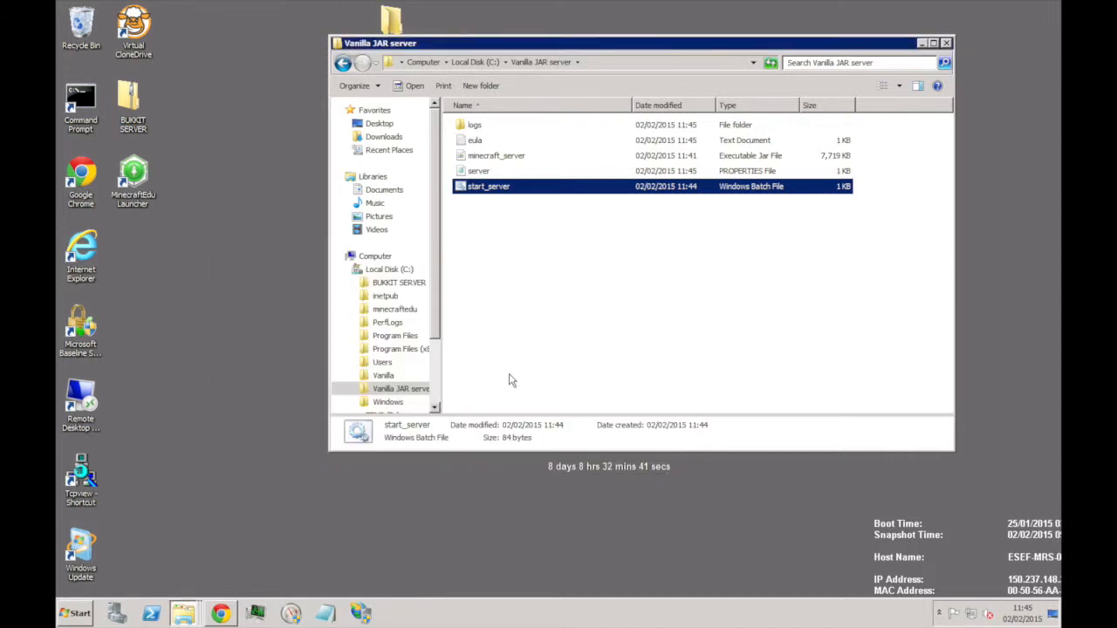
- Accept the licence agreement by setting eula=true in the eula text file, then save and close it
click(516, 292)
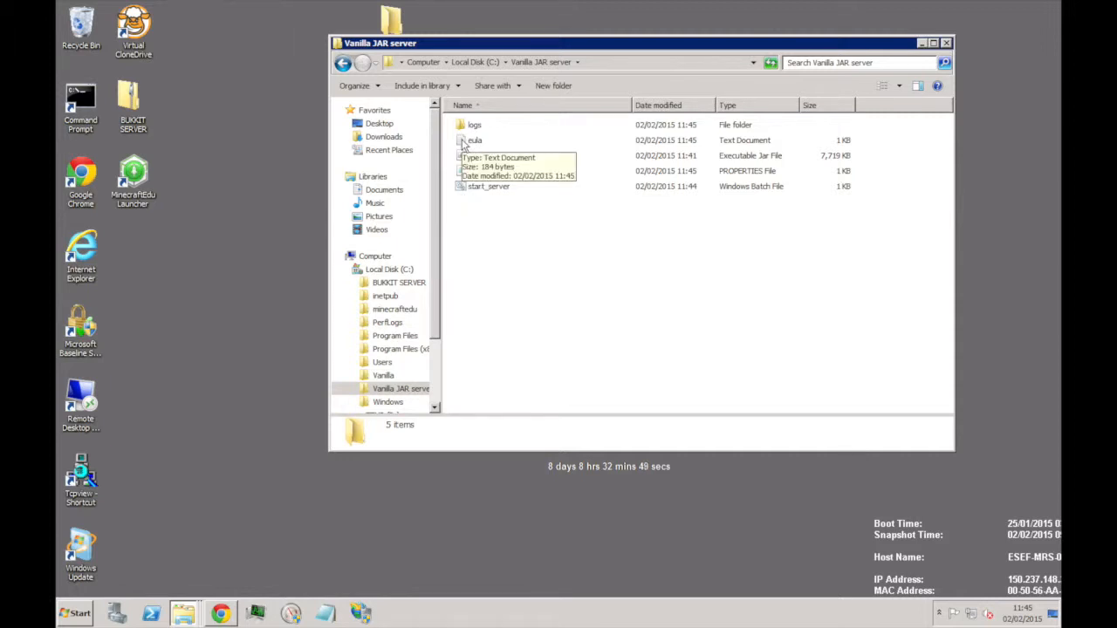
double_click(469, 140)
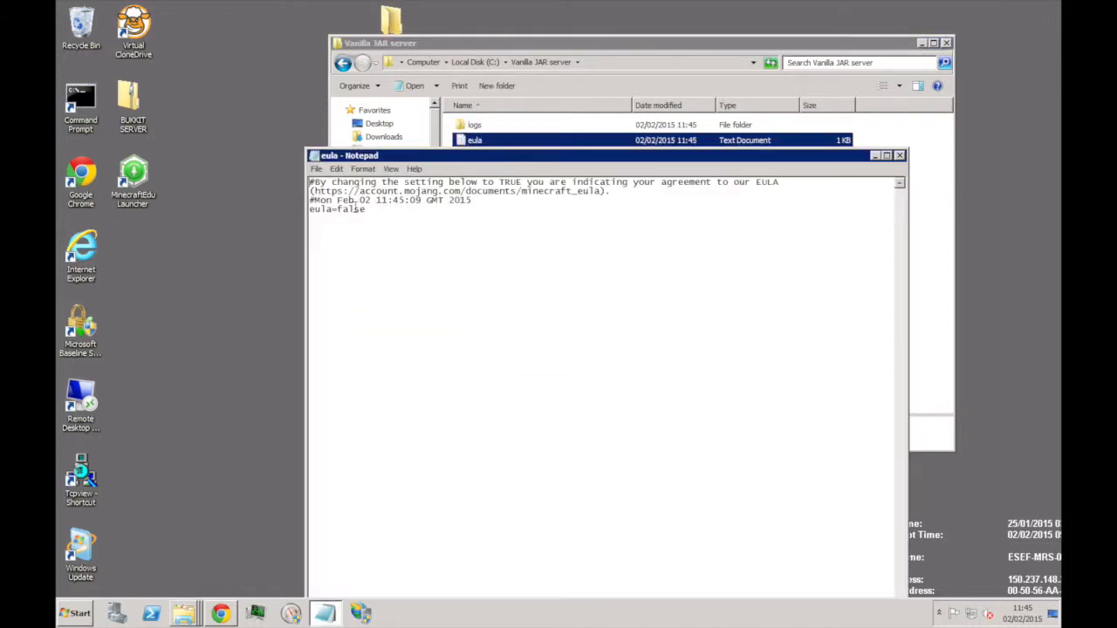
double_click(348, 209)
click(365, 210)
double_click(365, 210)
click(364, 209)
drag(364, 210, 338, 204)
text(tru)
click(316, 168)
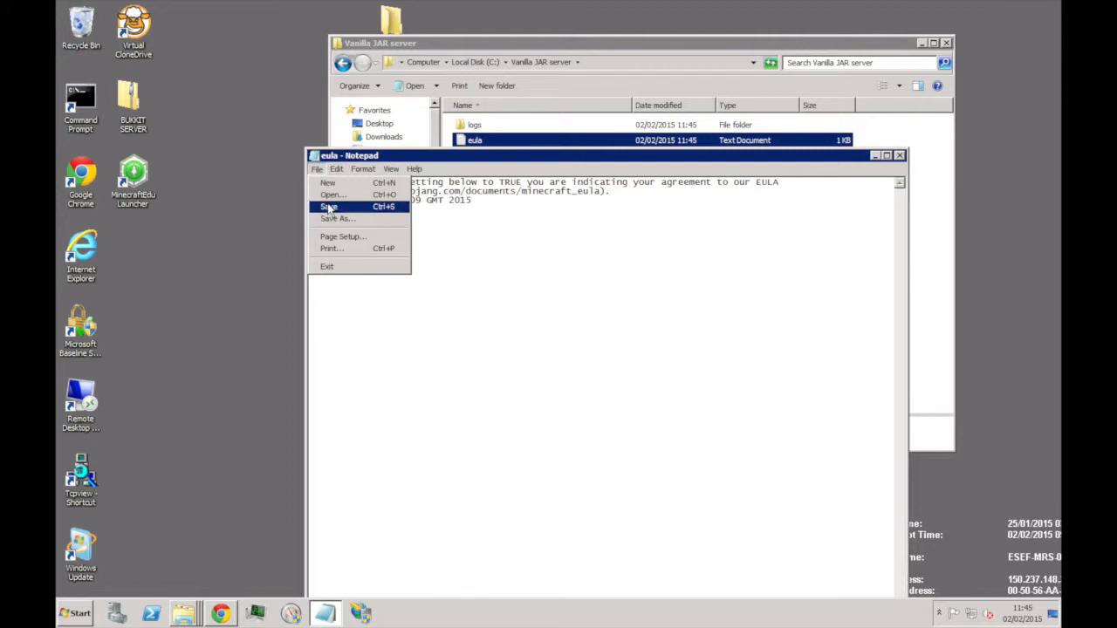
click(329, 207)
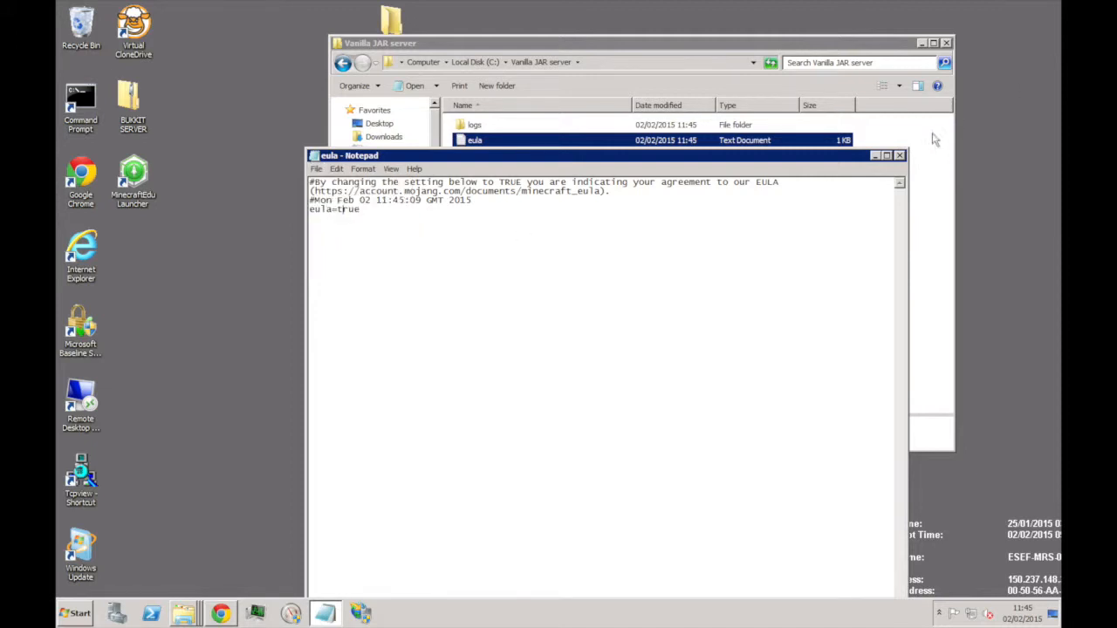
click(900, 155)
click(600, 245)
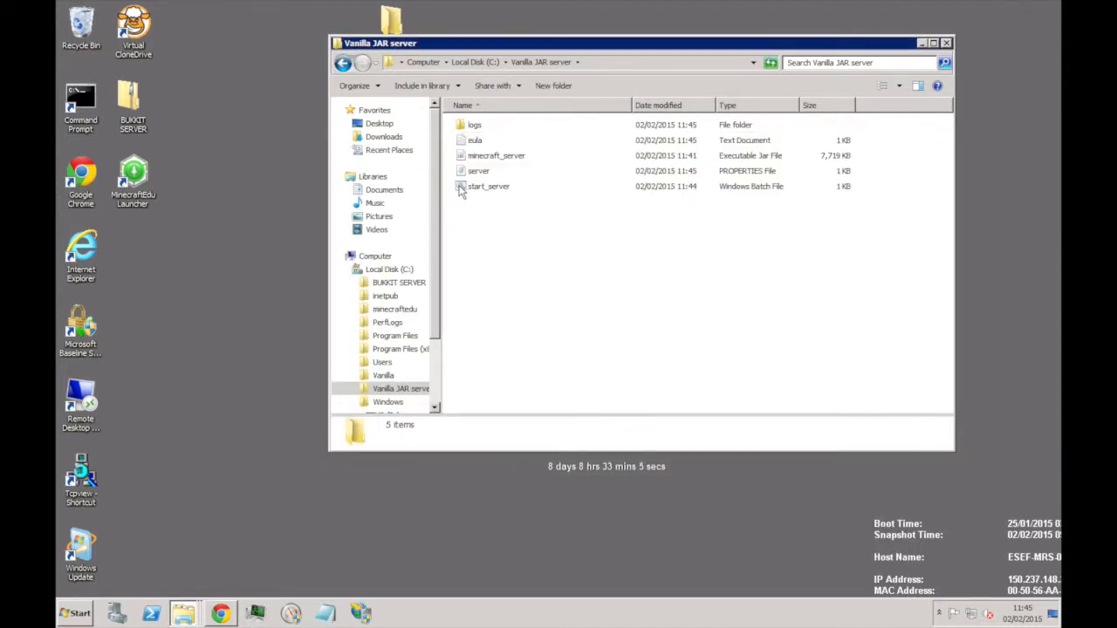
- Run the start_server batch file again, enlarge the server console window and review the startup log
double_click(460, 189)
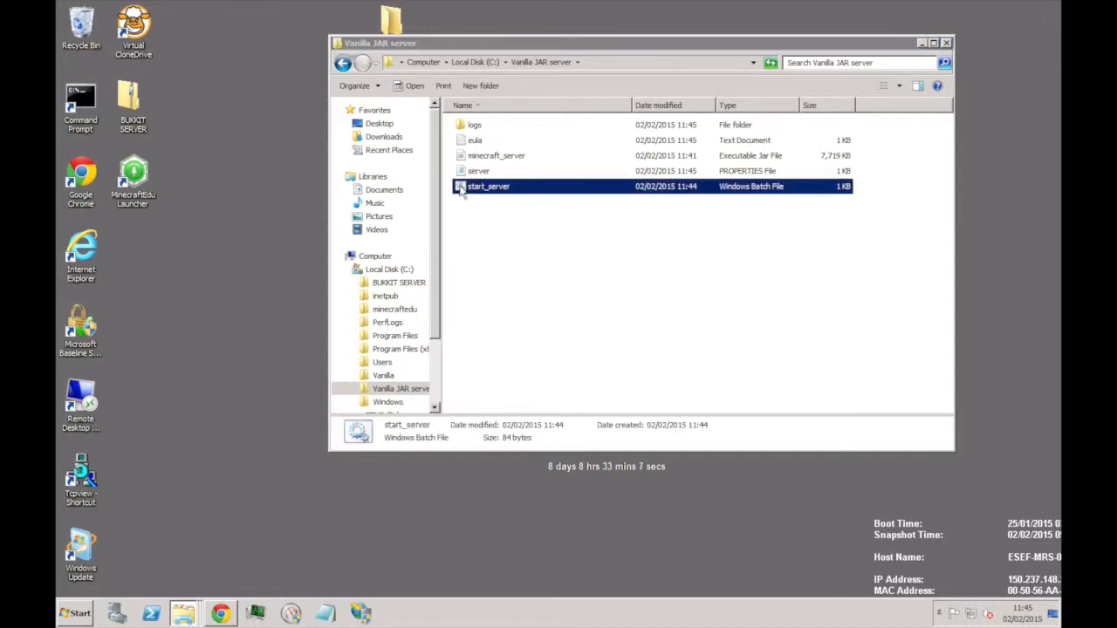
drag(458, 96, 387, 253)
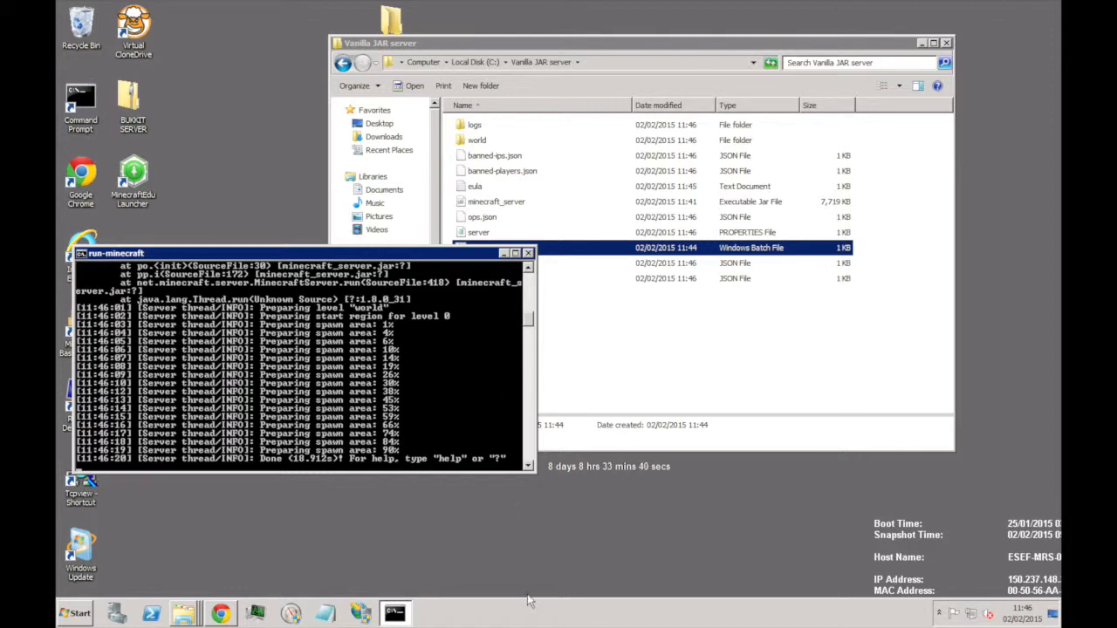
drag(444, 253, 535, 190)
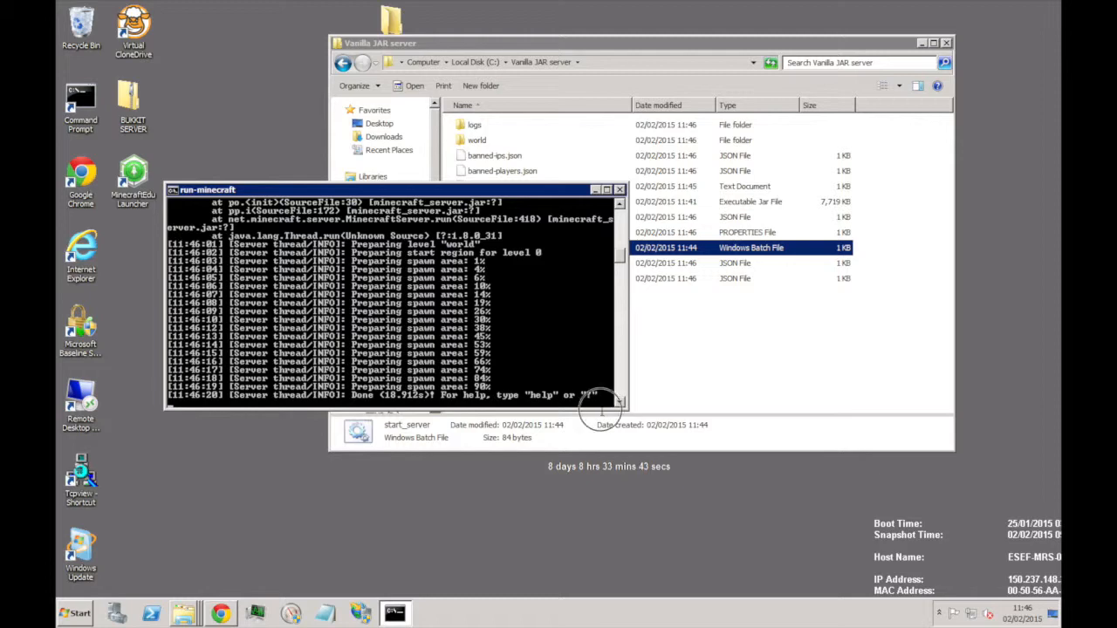
drag(600, 408, 604, 519)
drag(624, 292, 622, 218)
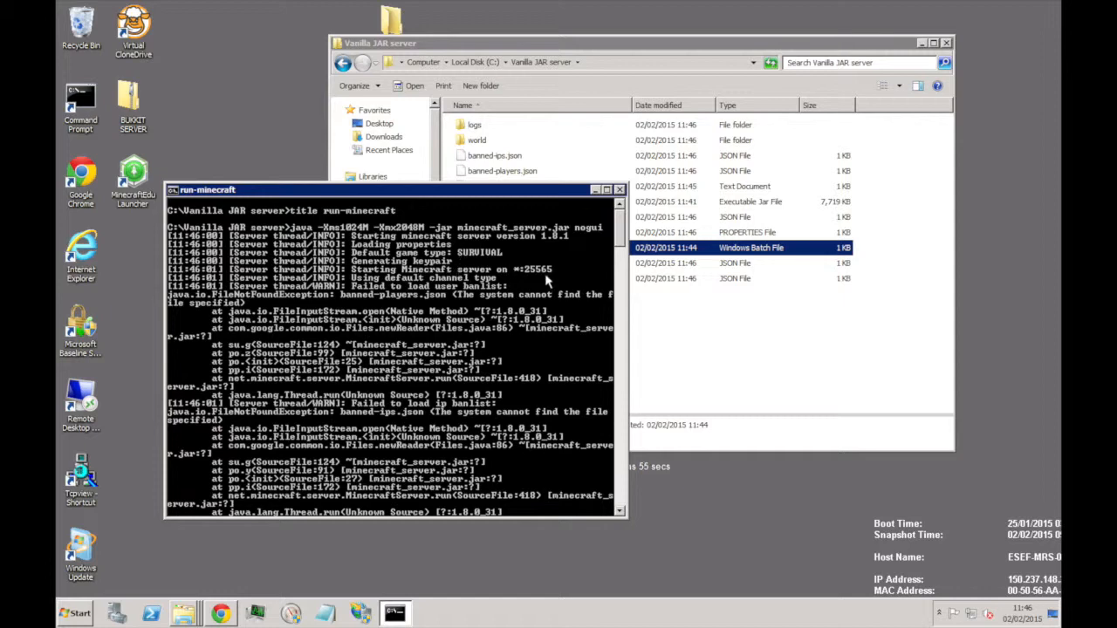
drag(622, 234, 614, 295)
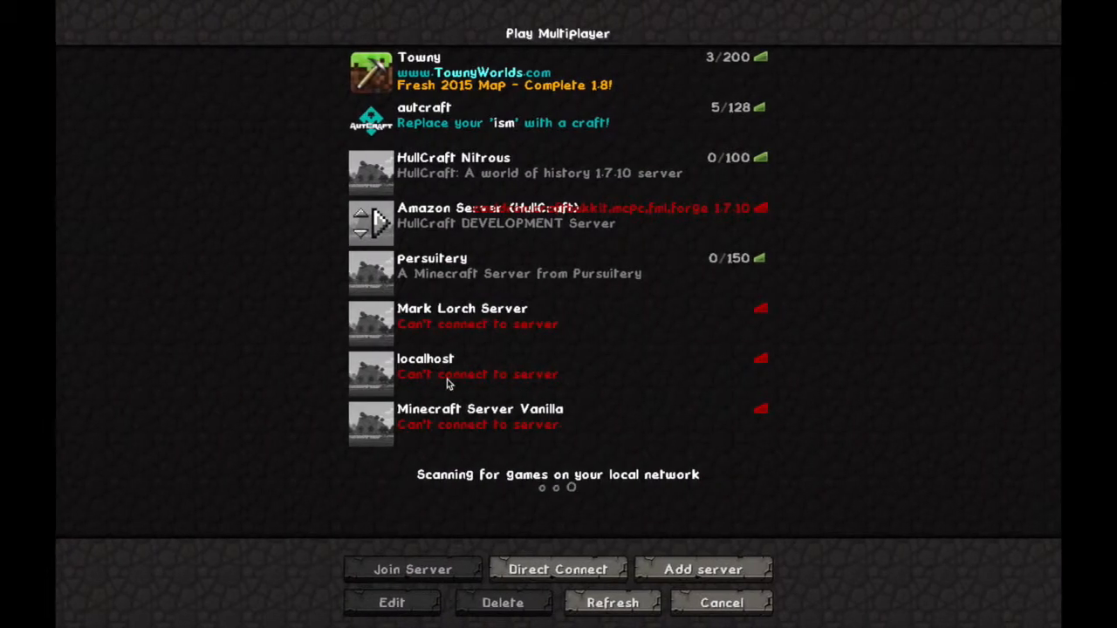
- Switch to Minecraft, refresh the multiplayer list, check the server address of Minecraft Server Vanilla and join that server
click(637, 602)
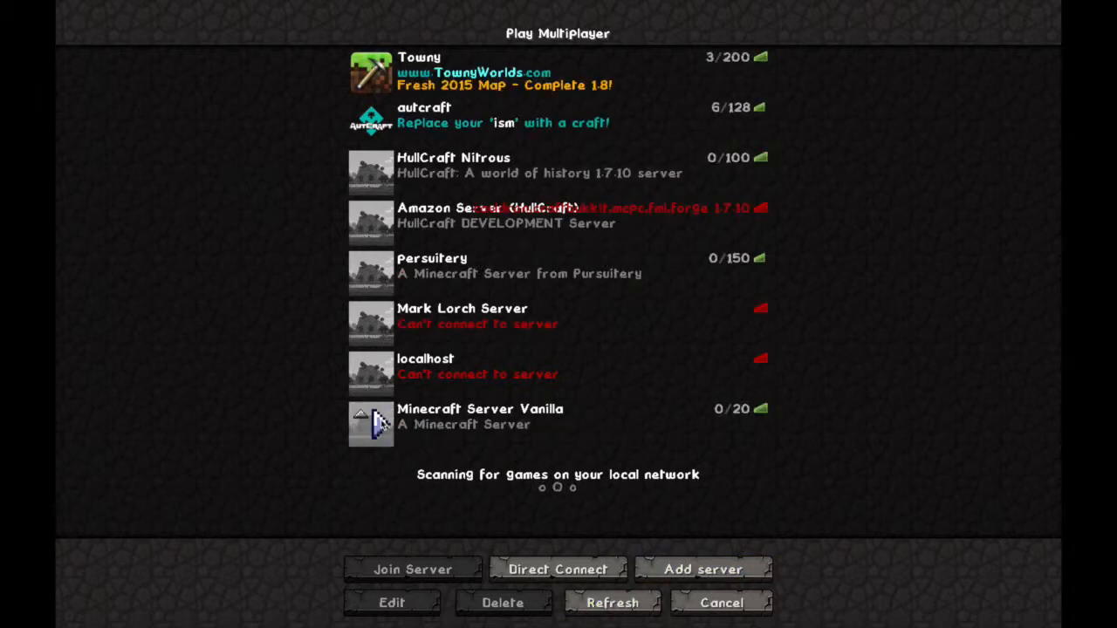
click(450, 428)
click(424, 604)
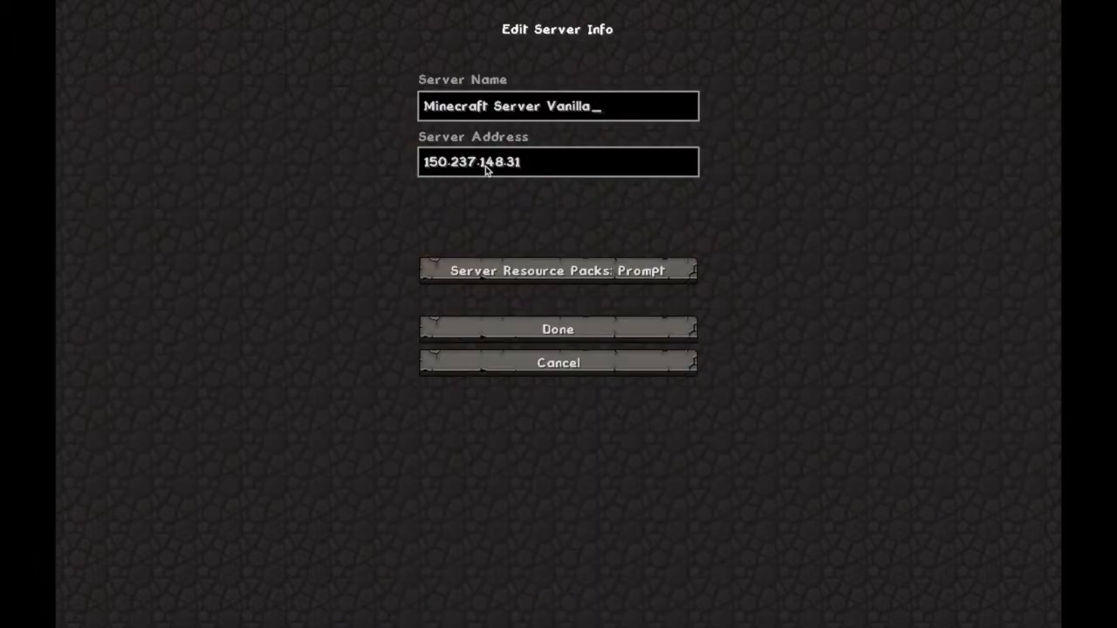
click(554, 329)
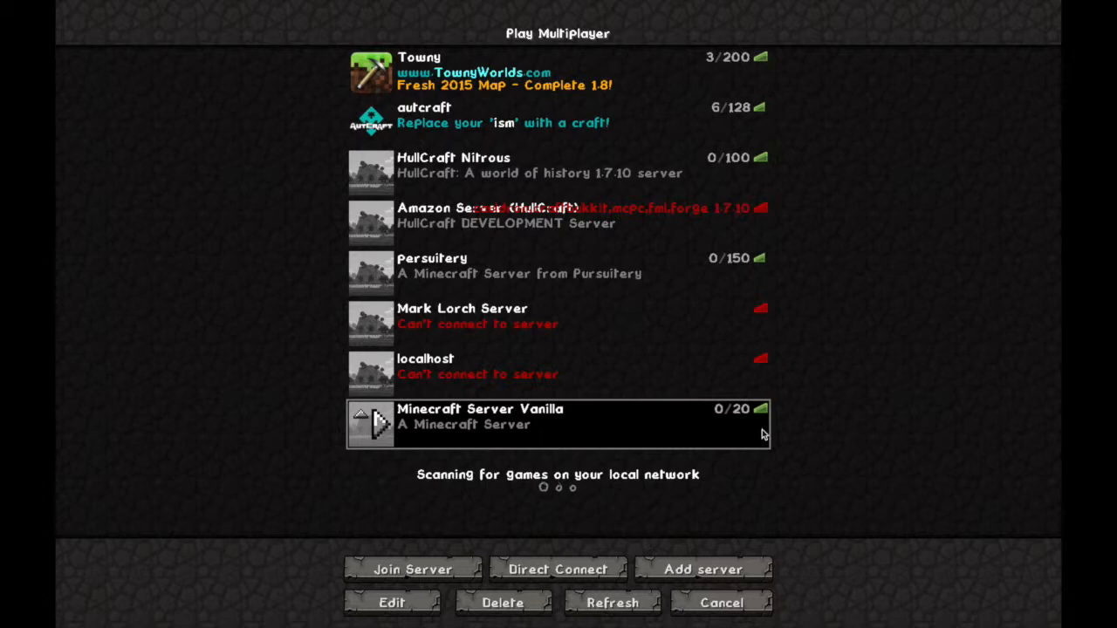
click(380, 426)
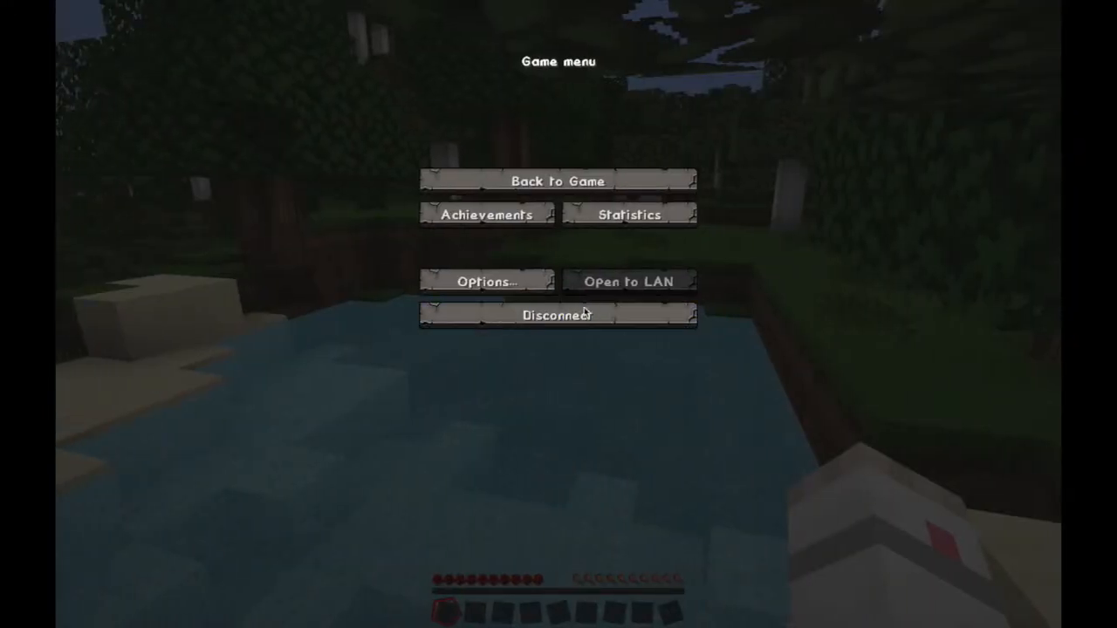
- Disconnect from the server in Minecraft and stop the server from its console, dismissing the console at the pause
click(579, 314)
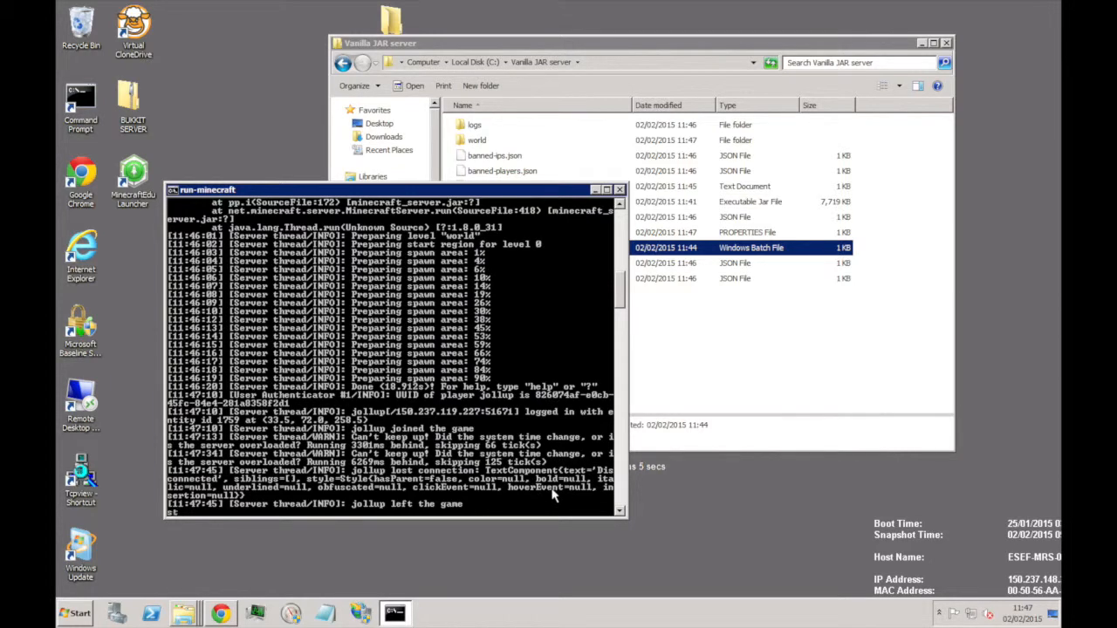
key(Return)
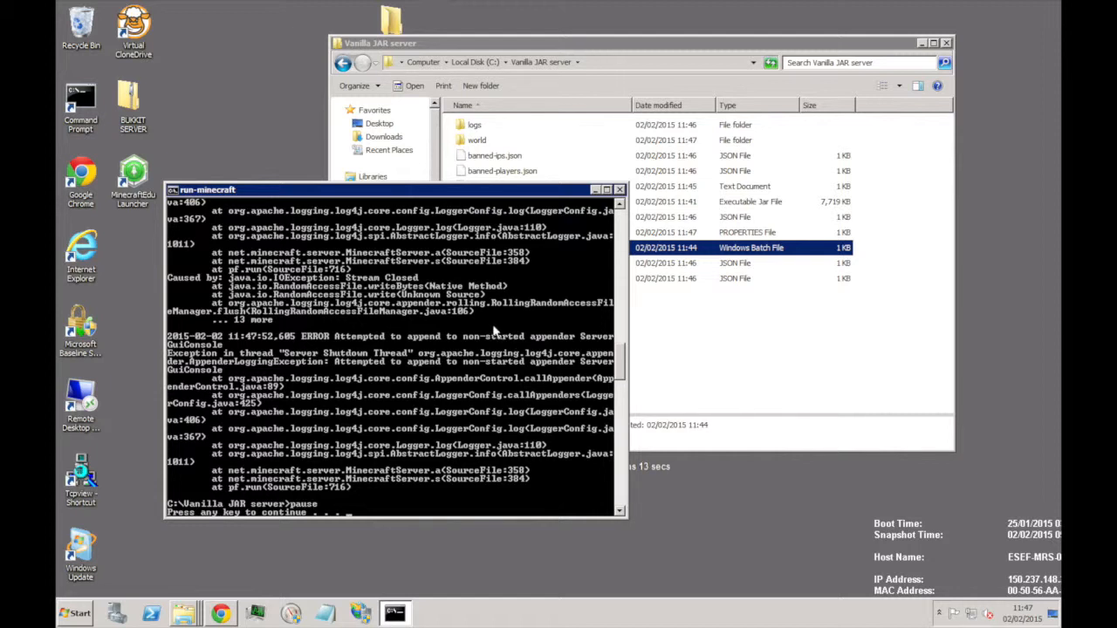
key(Return)
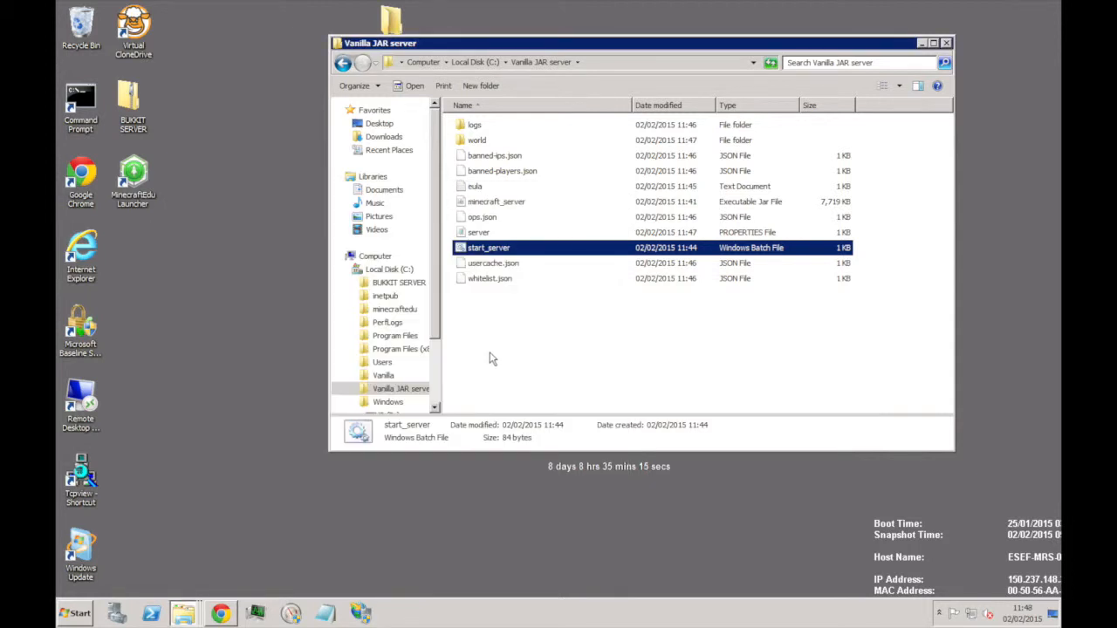
- From Local Disk (C:), open the Vanilla and Vanilla JAR server folders in separate windows and arrange them side by side
click(492, 358)
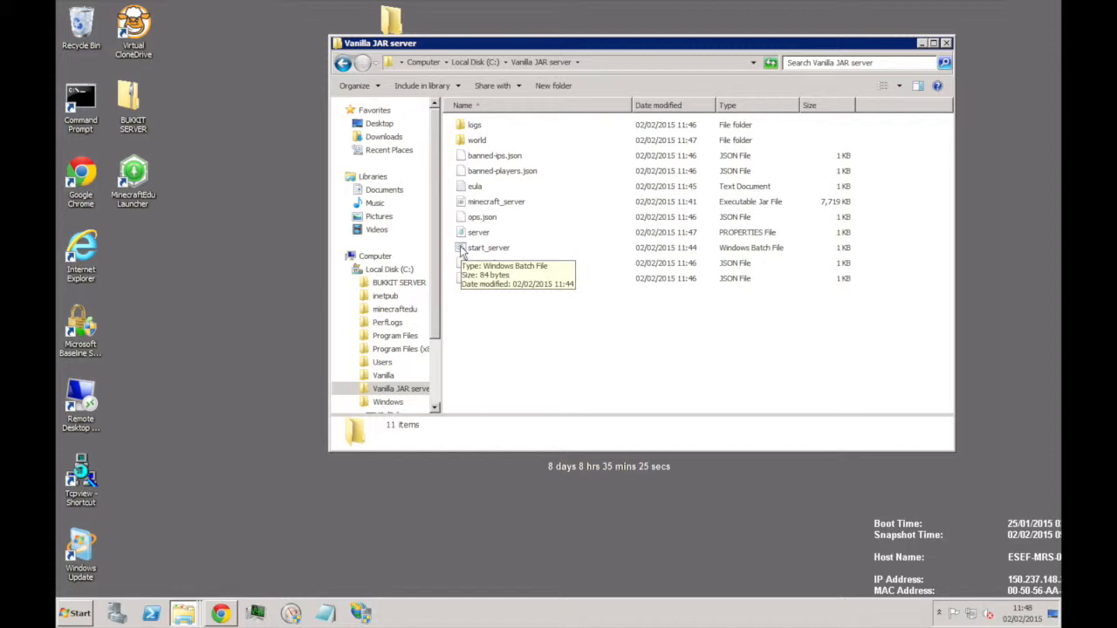
click(526, 46)
drag(527, 49, 650, 47)
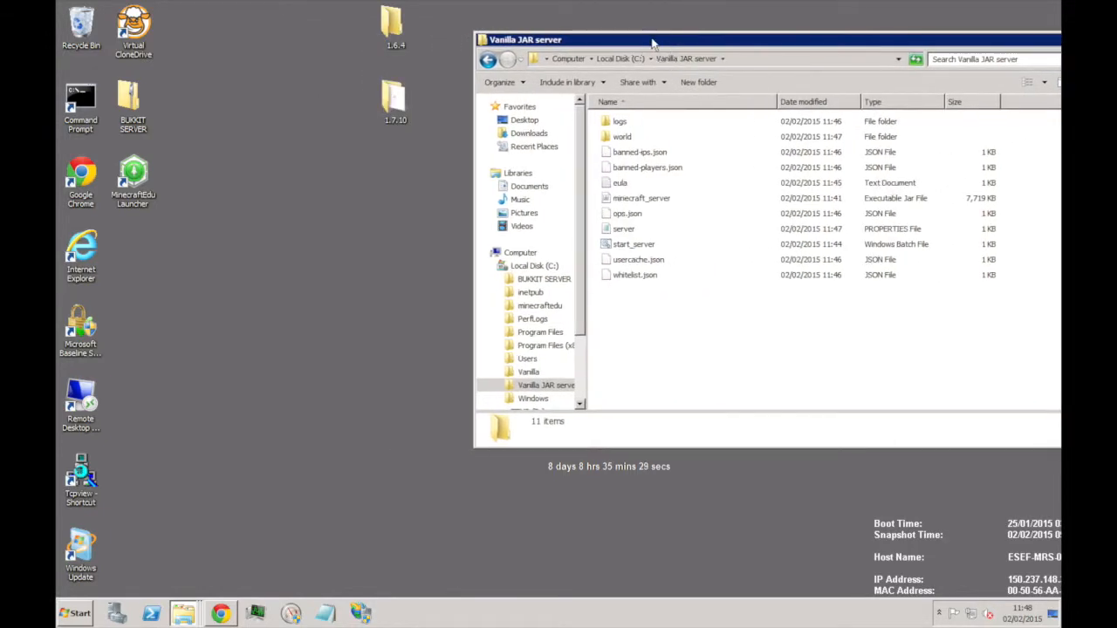
click(622, 59)
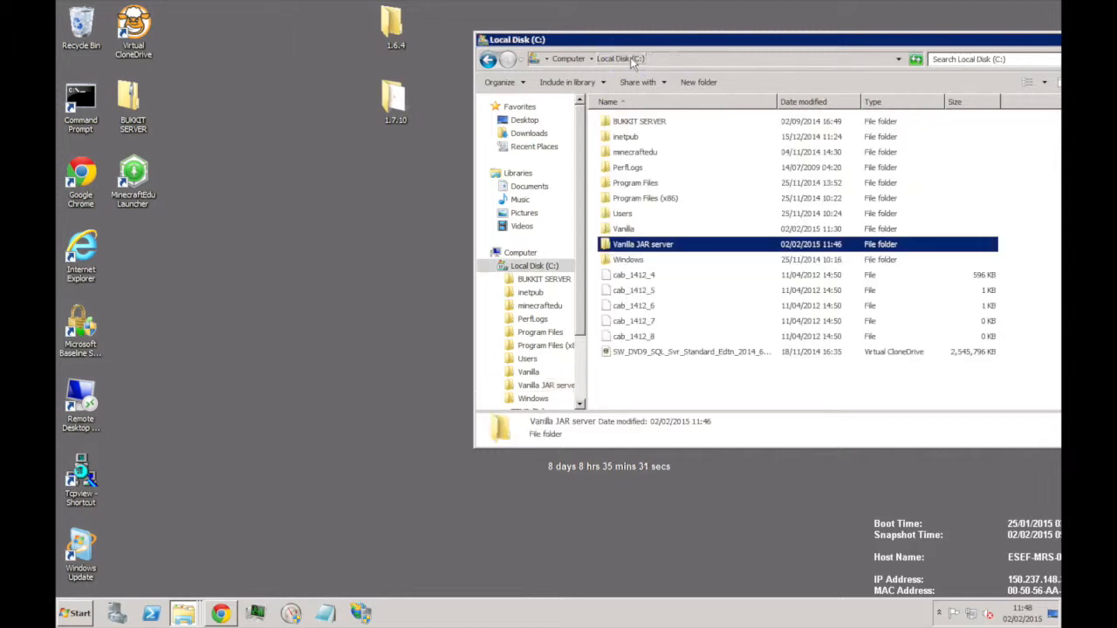
ctrl+click(618, 230)
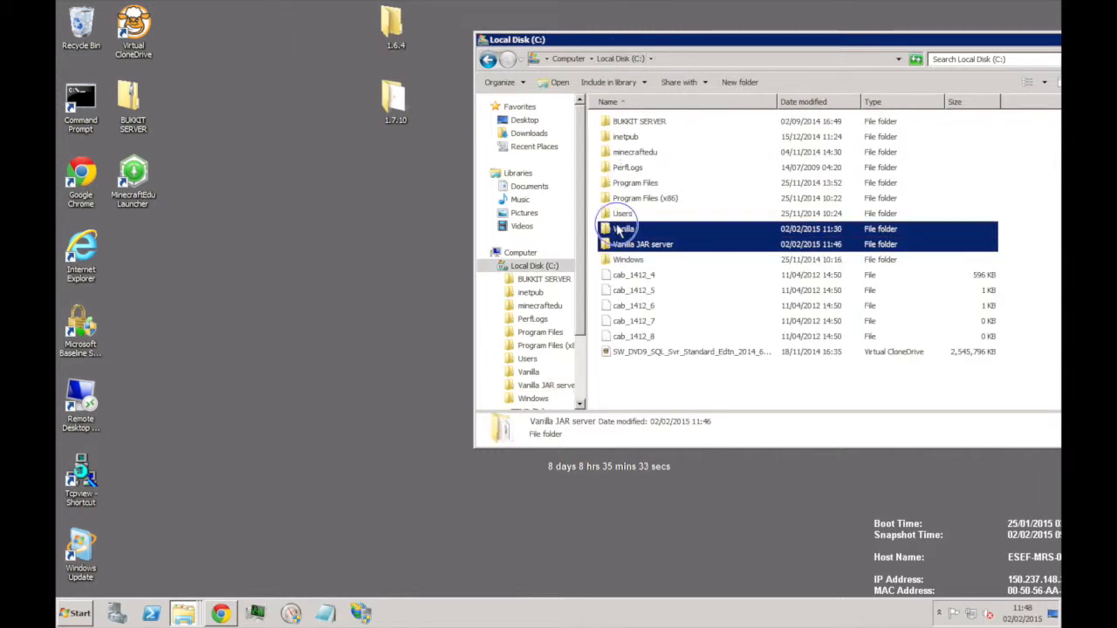
key(Return)
drag(476, 24, 859, 15)
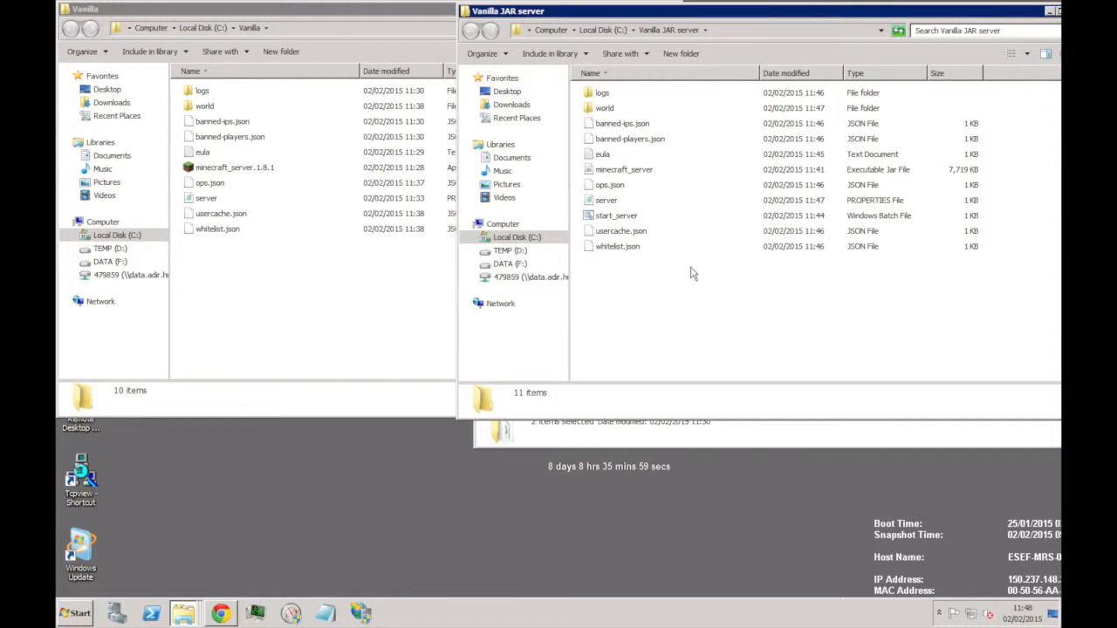
- Compare the start_server batch file and minecraft_server JAR with the minecraft_server.1.8.1 application in the Vanilla folder
click(589, 218)
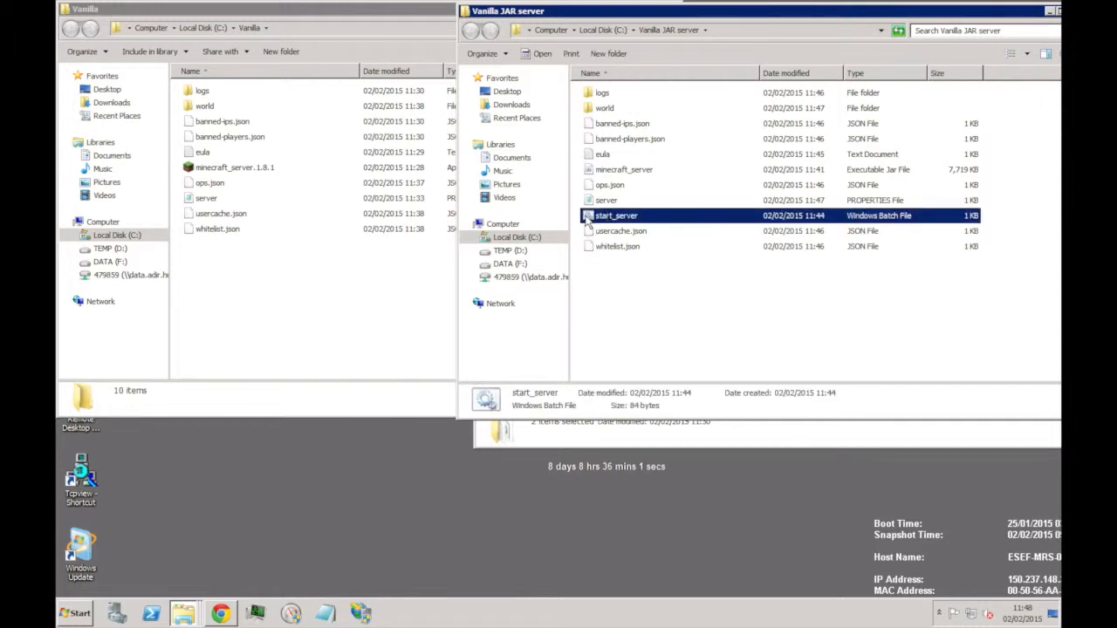
click(604, 171)
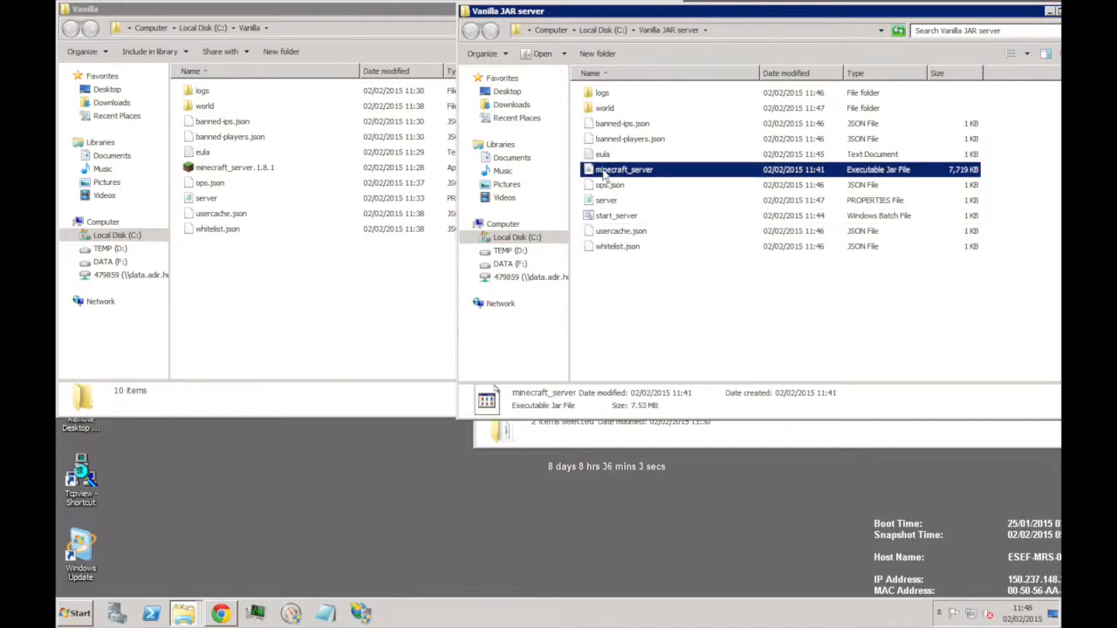
click(197, 170)
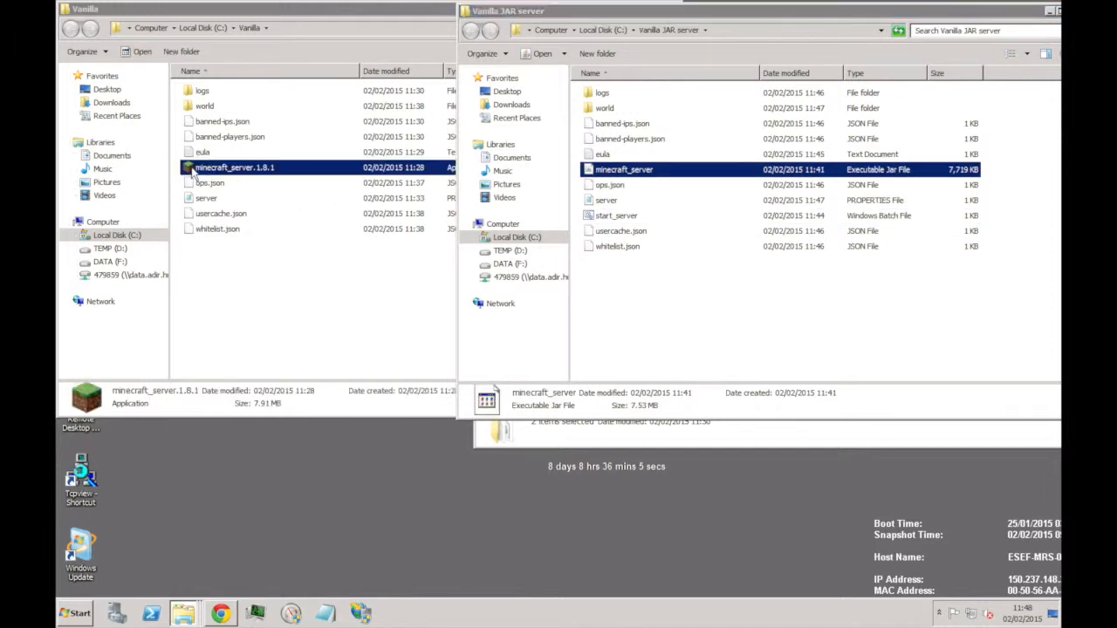
- Run the start_server batch file in the Vanilla JAR server folder and enlarge the server console window
click(810, 339)
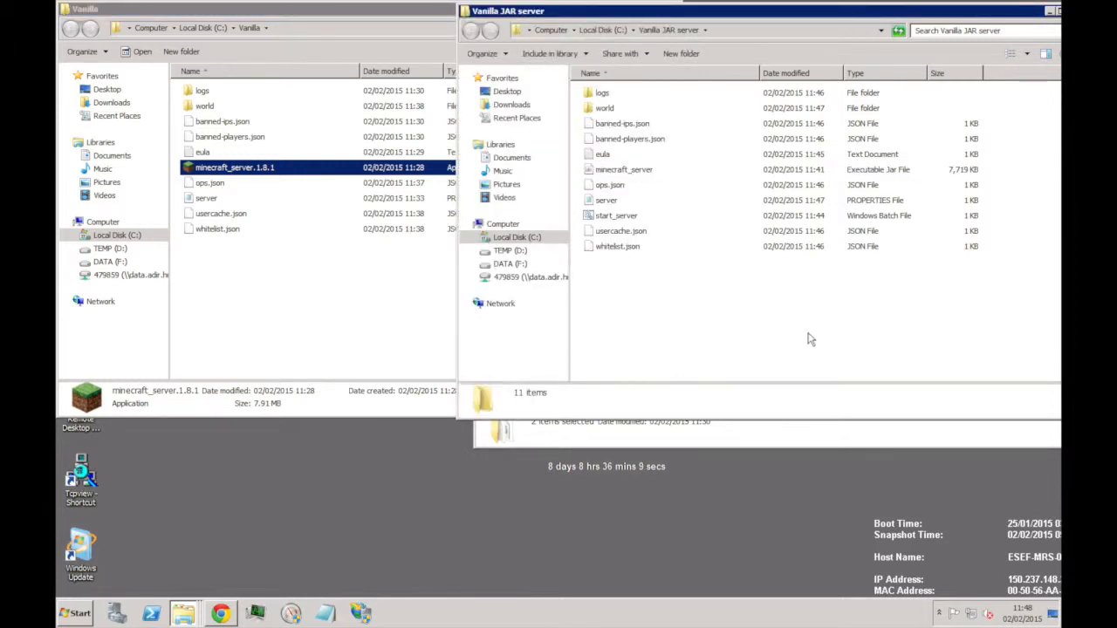
double_click(590, 217)
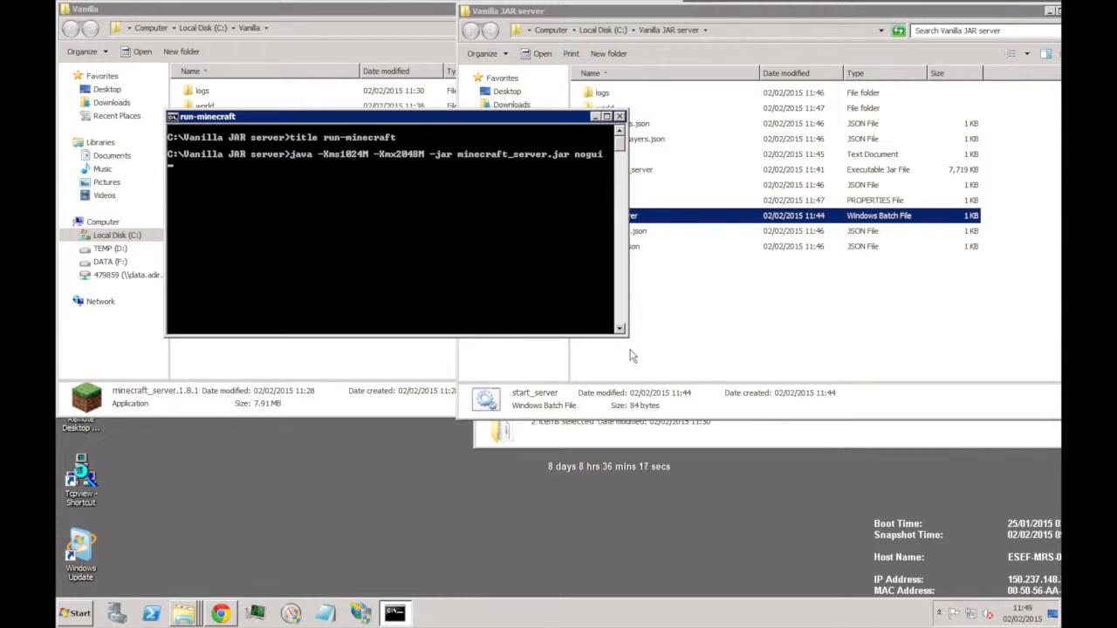
drag(595, 335, 636, 522)
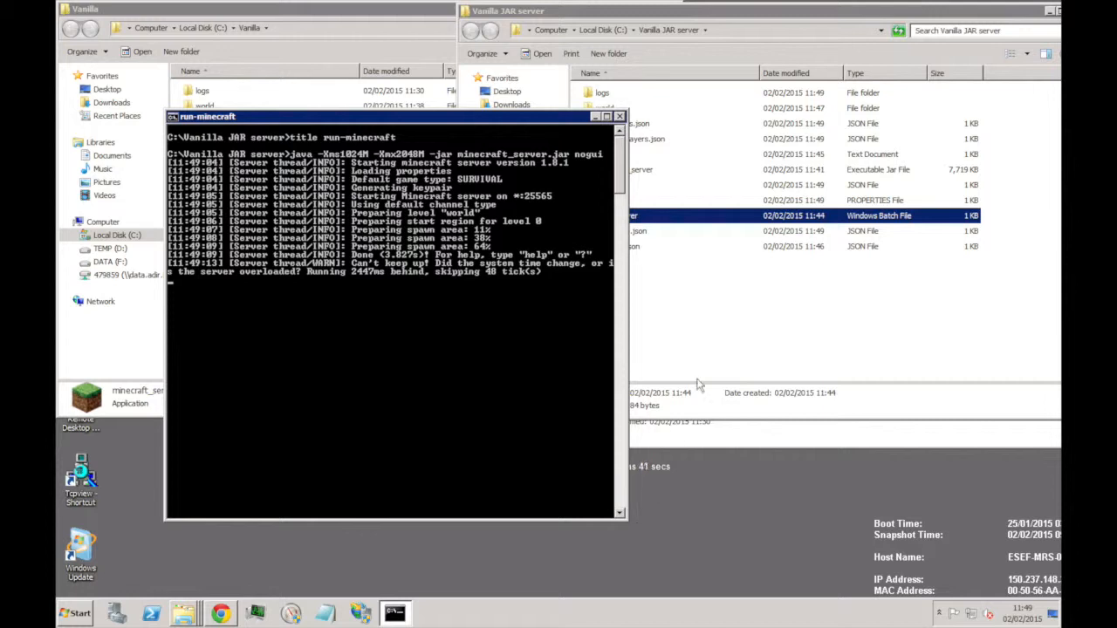
- Open the JAR server's server properties file in Notepad, set gamemode=1 and save the file
click(736, 292)
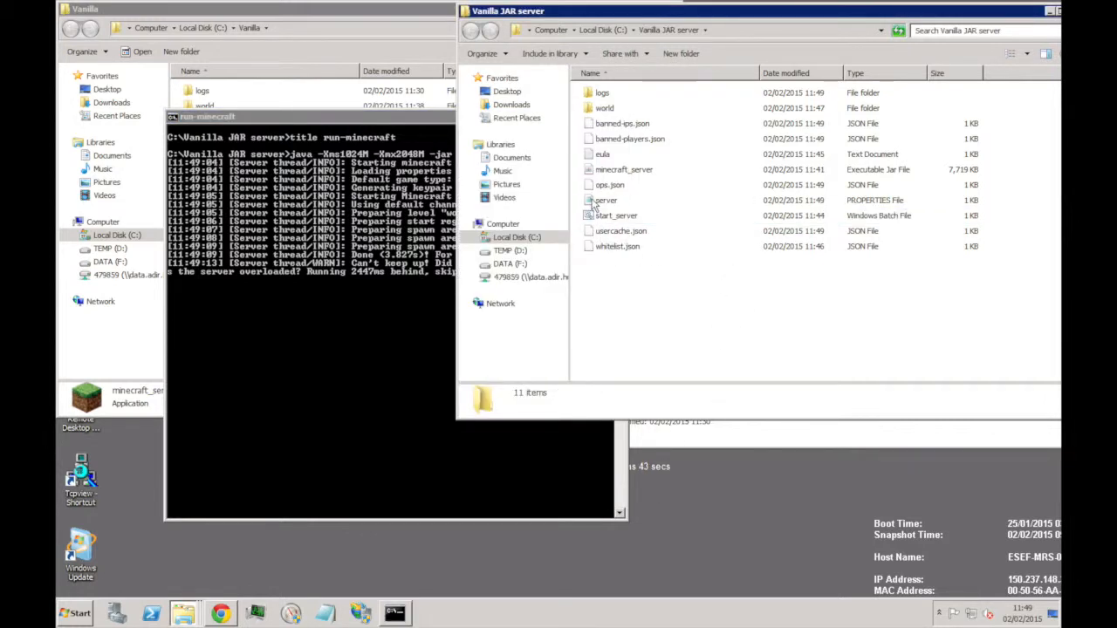
double_click(602, 200)
drag(545, 159, 530, 112)
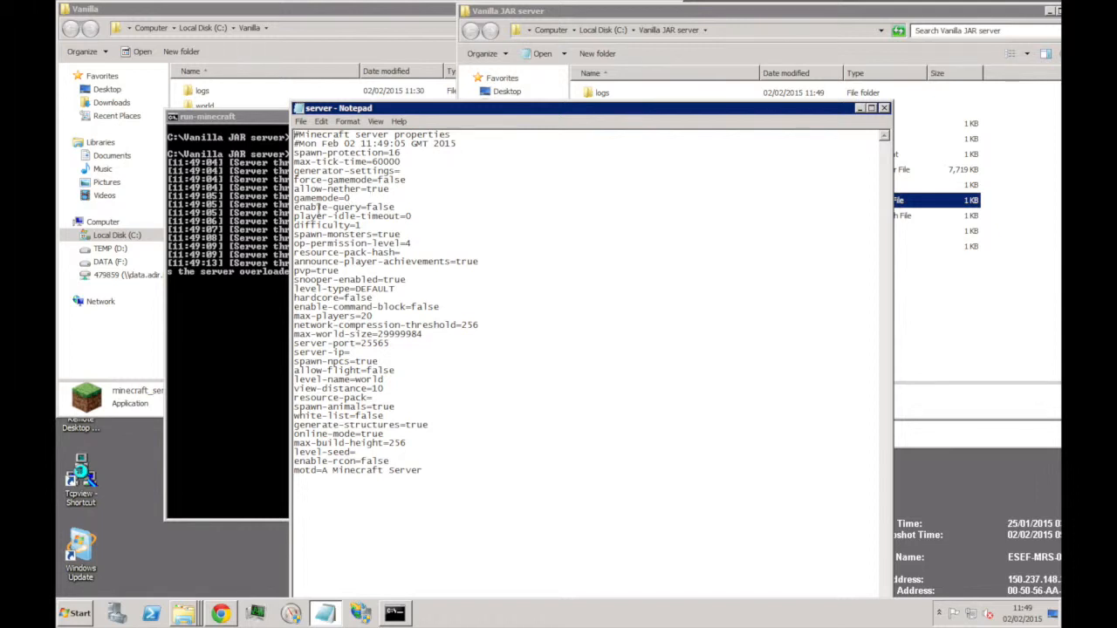
double_click(346, 199)
text(1)
click(300, 121)
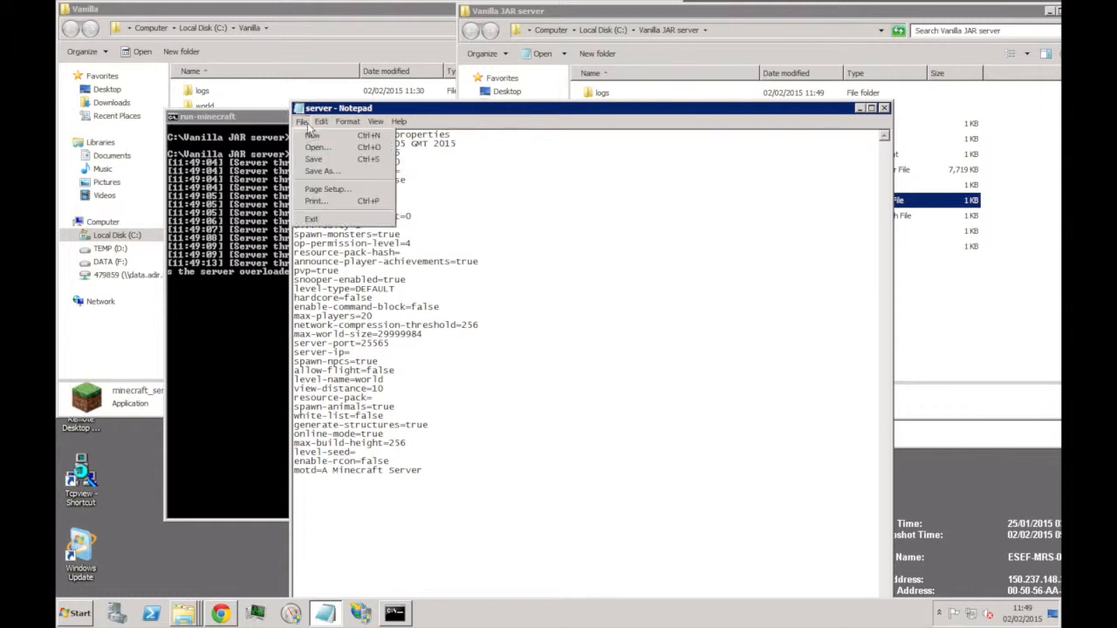
click(312, 168)
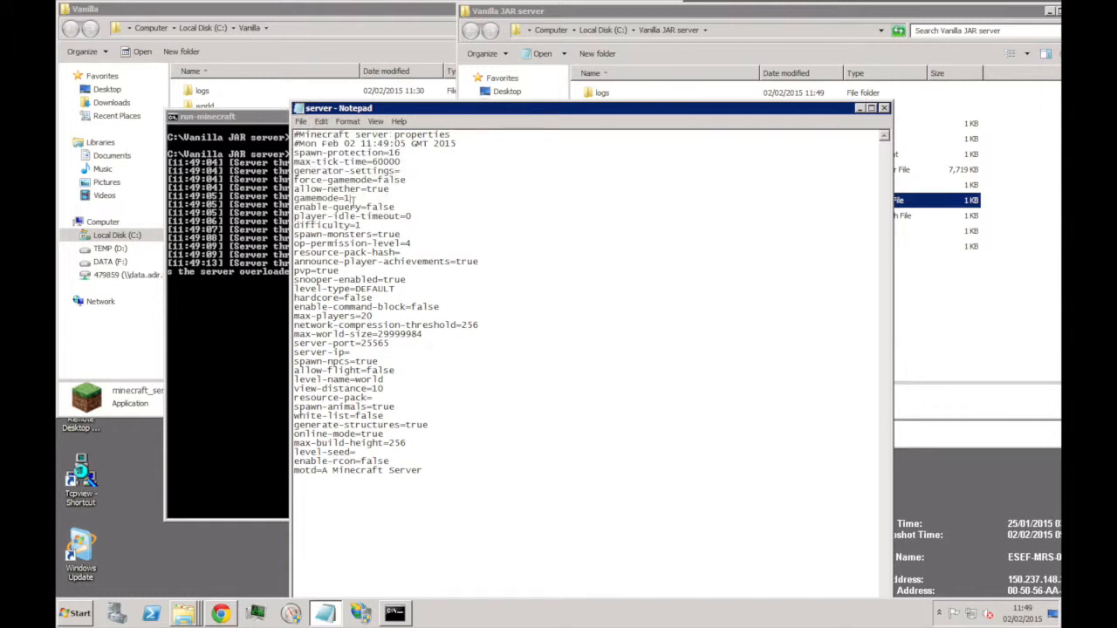
- Stop the running server with the stop command in its console and dismiss the console at the pause
click(277, 326)
text(stop)
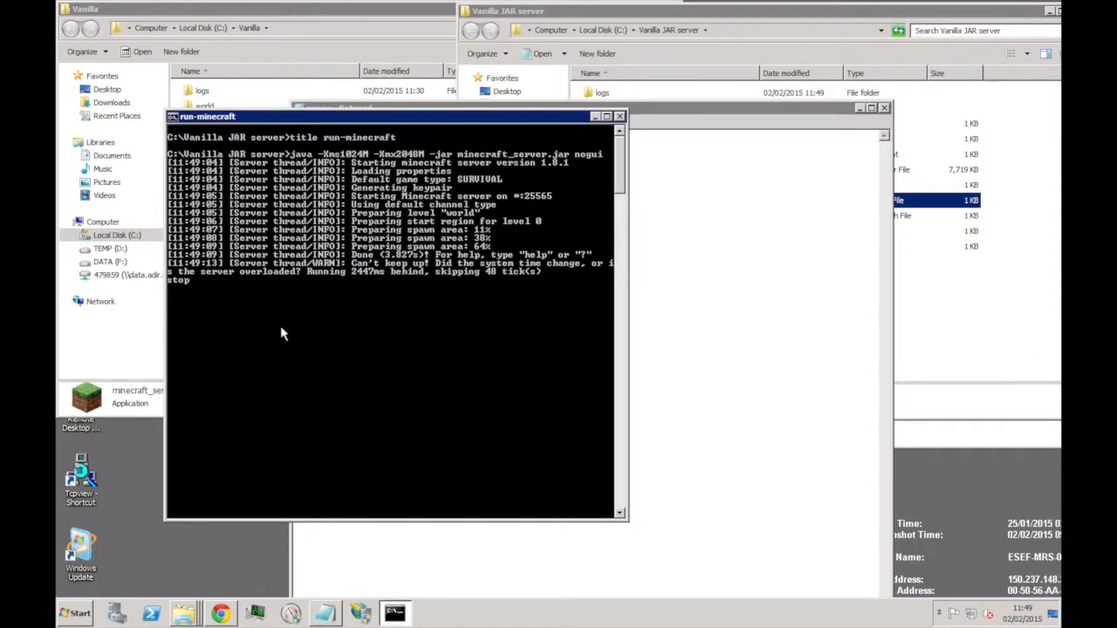
key(Return)
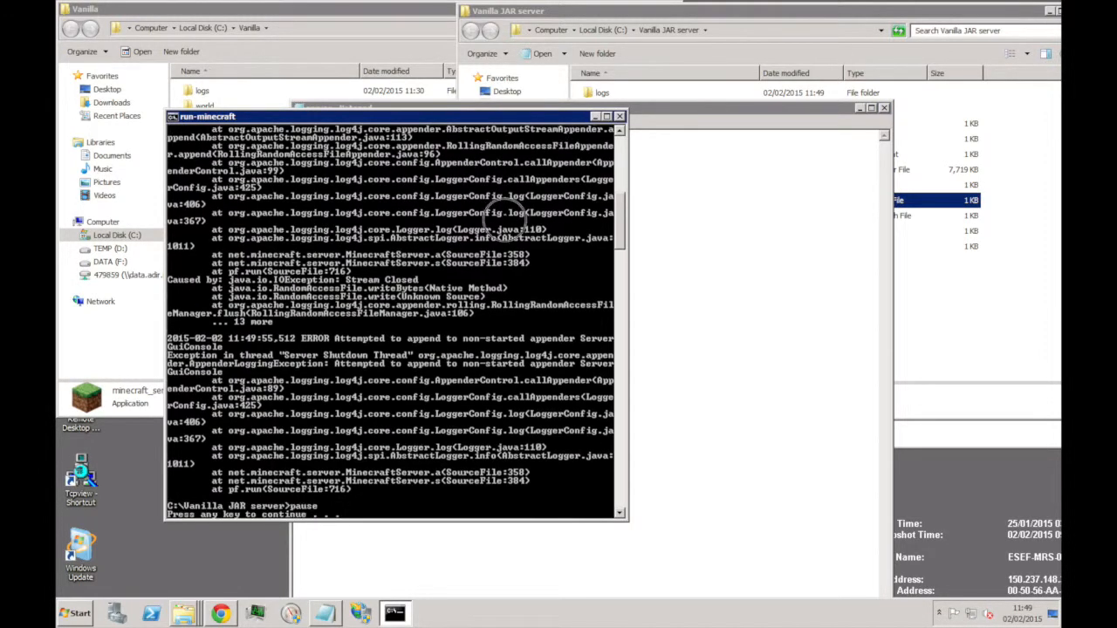
key(Return)
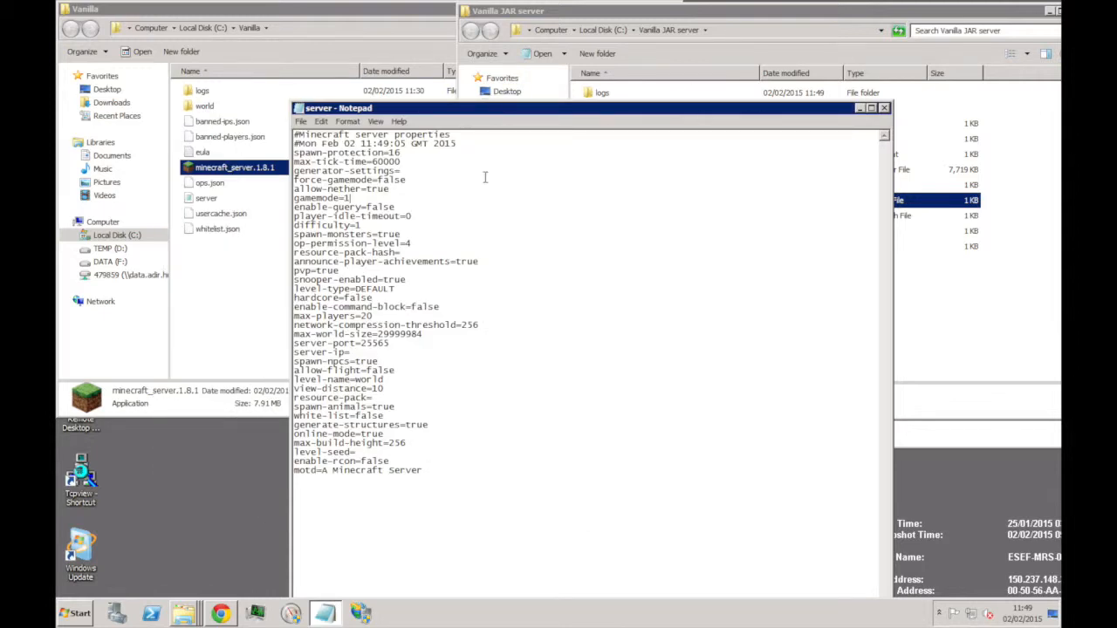
- Run the start_server batch file again and place the server console beside the properties file
drag(602, 112, 893, 275)
double_click(597, 217)
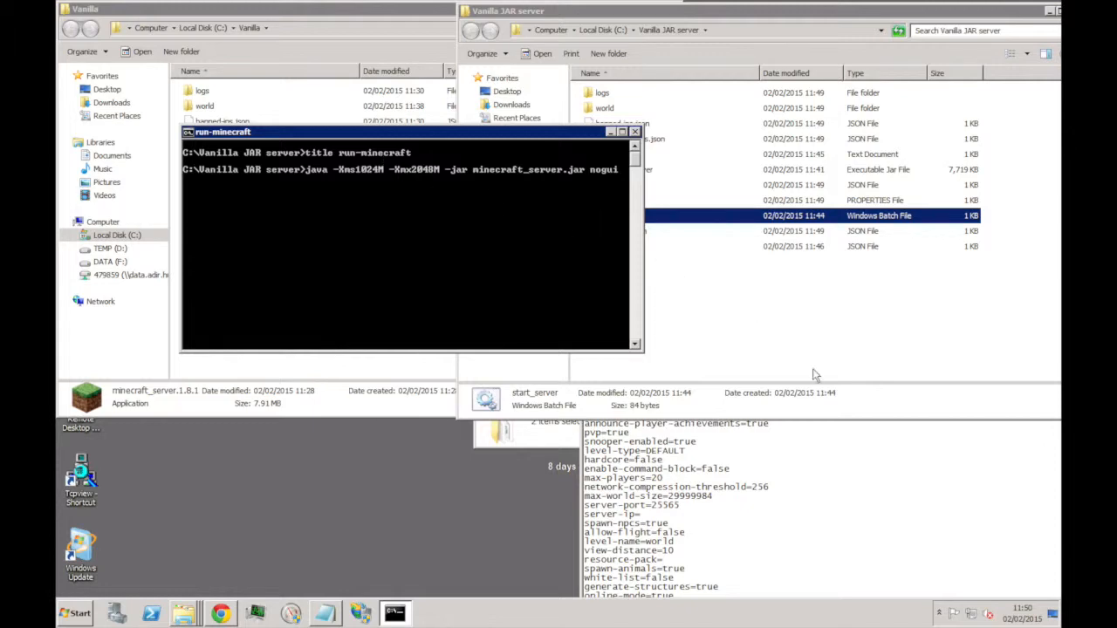
click(754, 450)
drag(698, 251, 649, 64)
drag(440, 133, 332, 79)
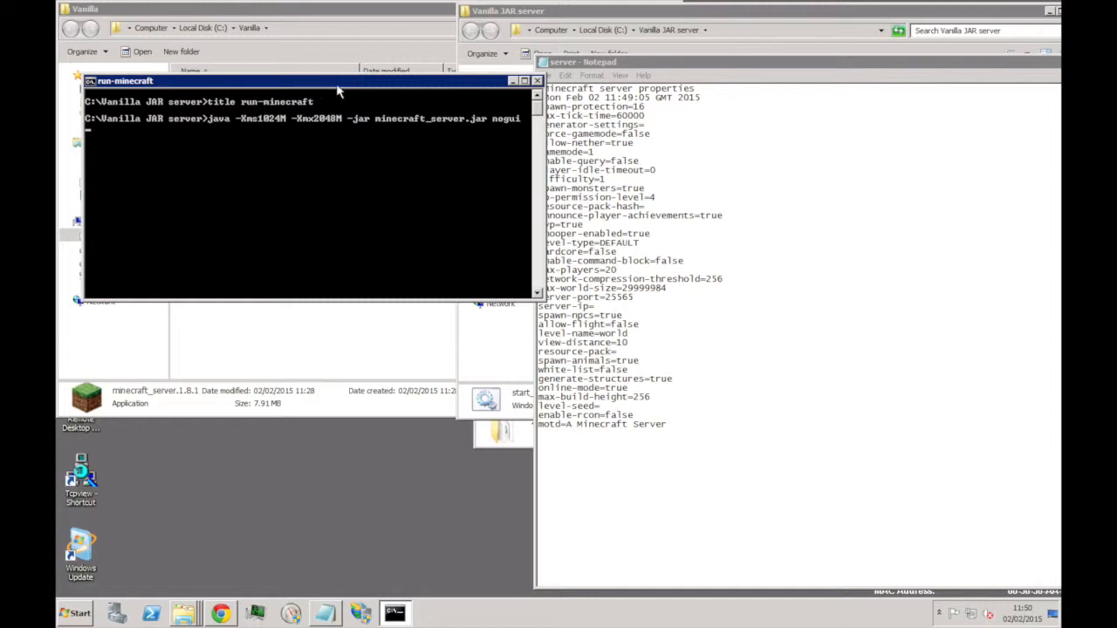
- Review the spawn-monsters, difficulty, pvp, server-port and server-ip settings in the server properties file
click(694, 72)
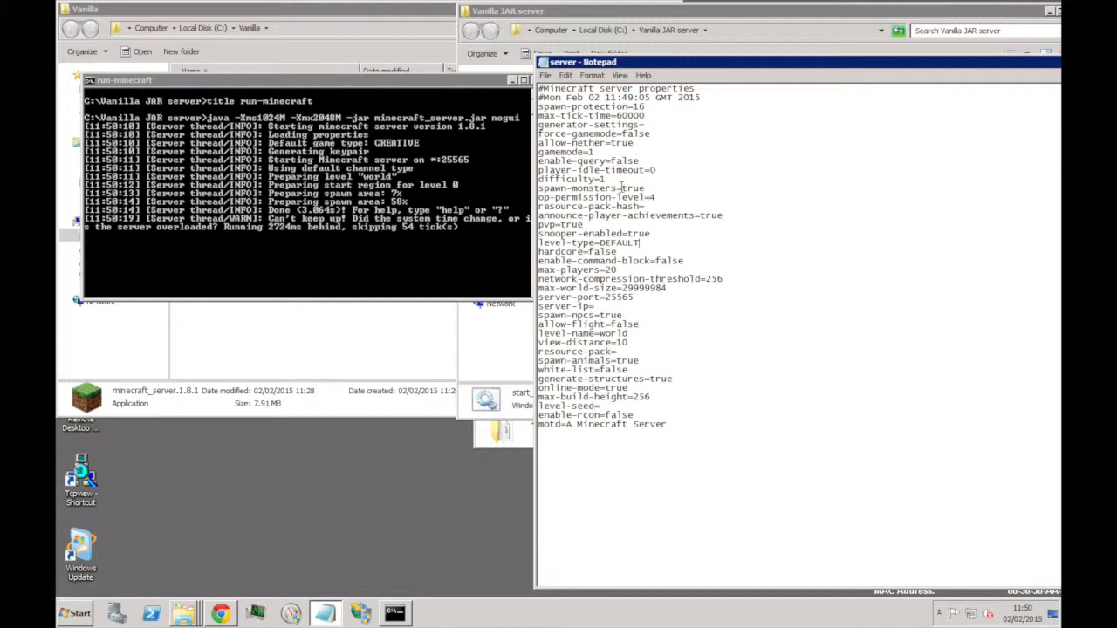
drag(623, 189, 650, 189)
double_click(603, 179)
double_click(569, 224)
drag(604, 297, 634, 297)
click(625, 309)
- Set gamemode=0 in the server properties file and save it
drag(778, 72, 705, 71)
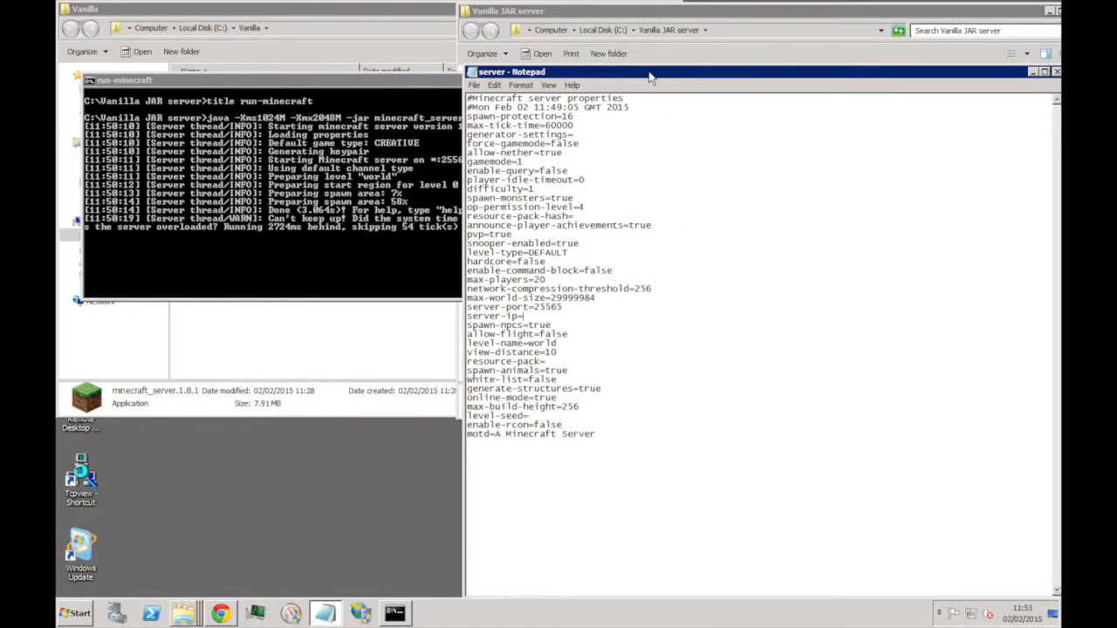
drag(960, 71, 918, 87)
click(478, 173)
key(BackSpace)
text(0)
click(420, 97)
click(431, 136)
- Stop the server with the stop command, then close its console and the server properties file
click(297, 256)
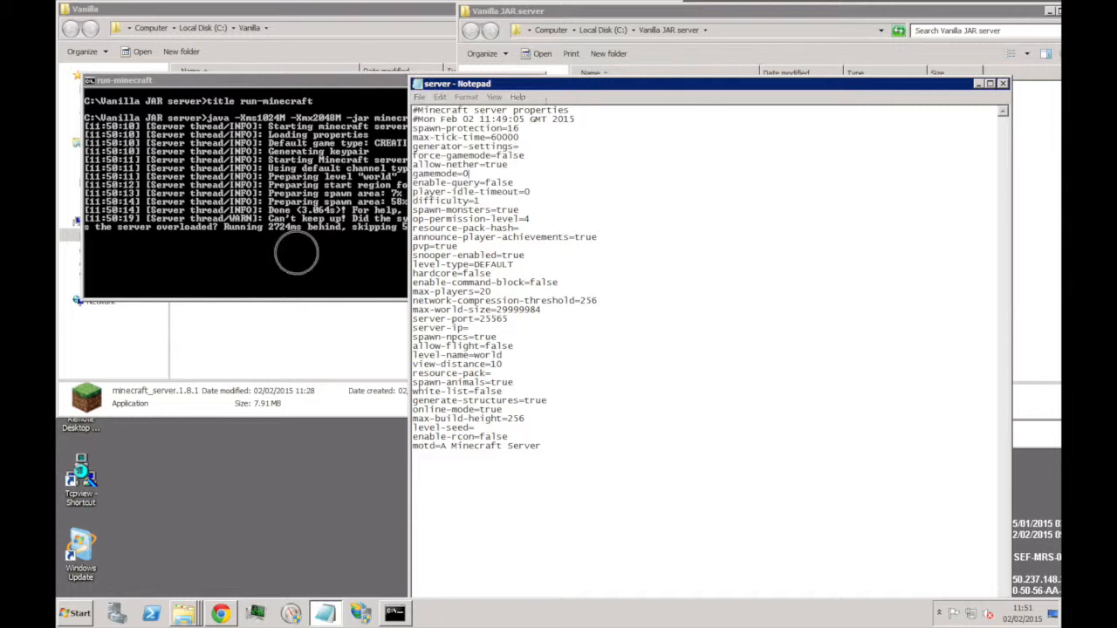
text(stop)
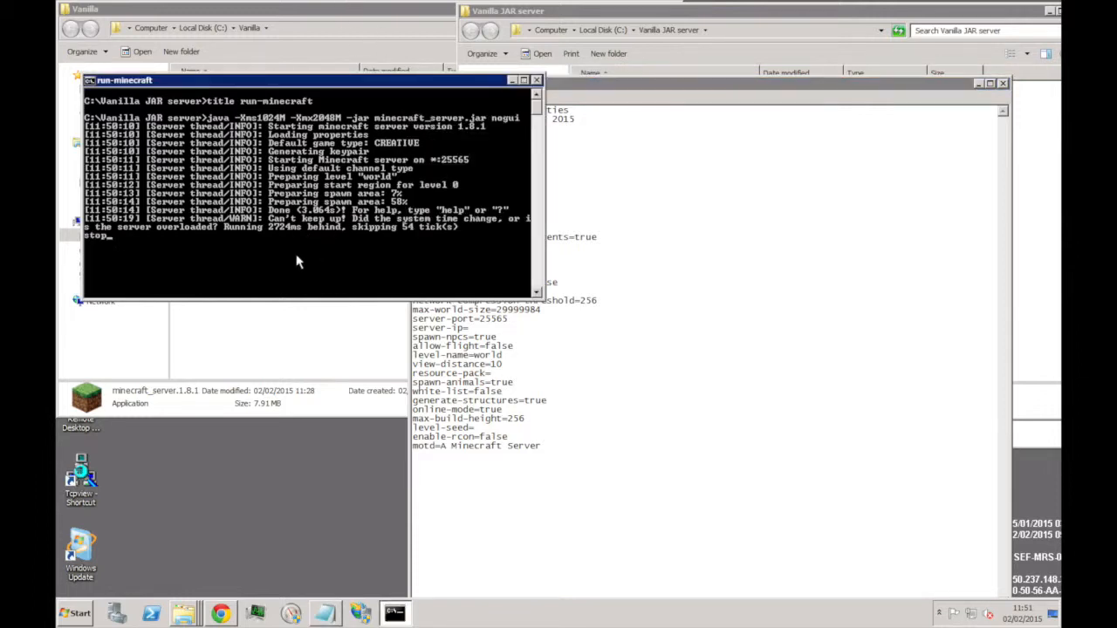
key(Return)
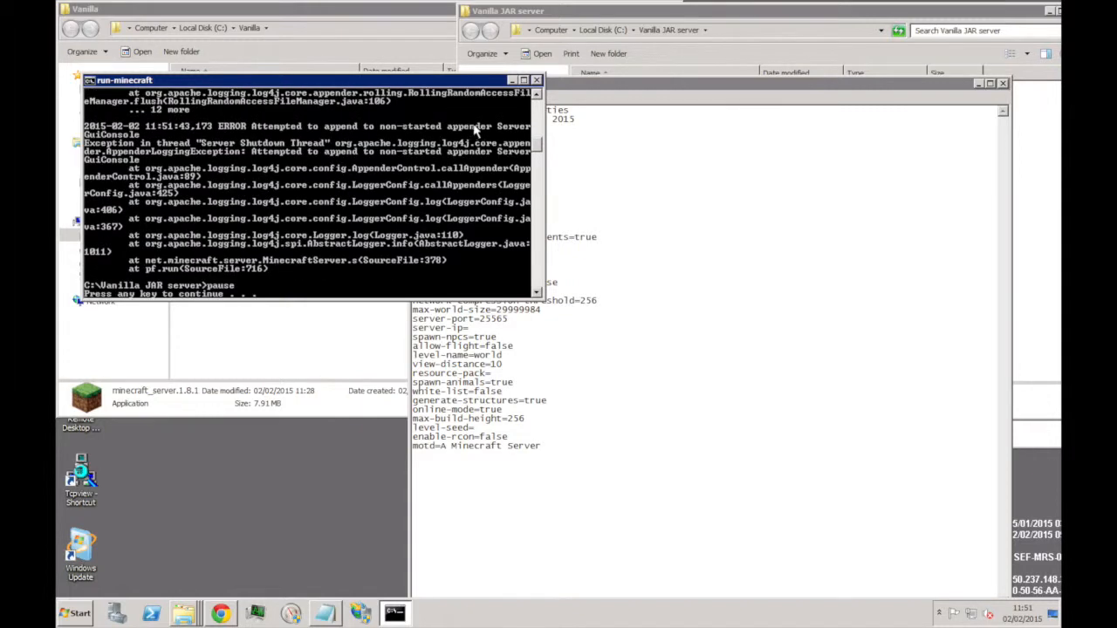
click(537, 79)
drag(534, 85, 700, 100)
drag(915, 99, 615, 98)
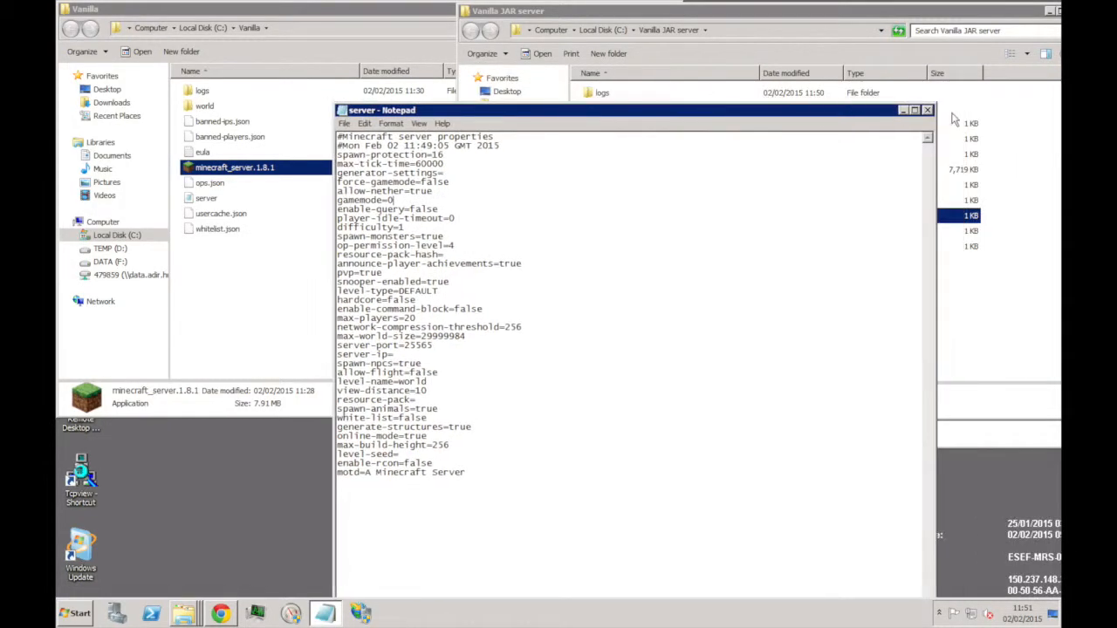
click(942, 94)
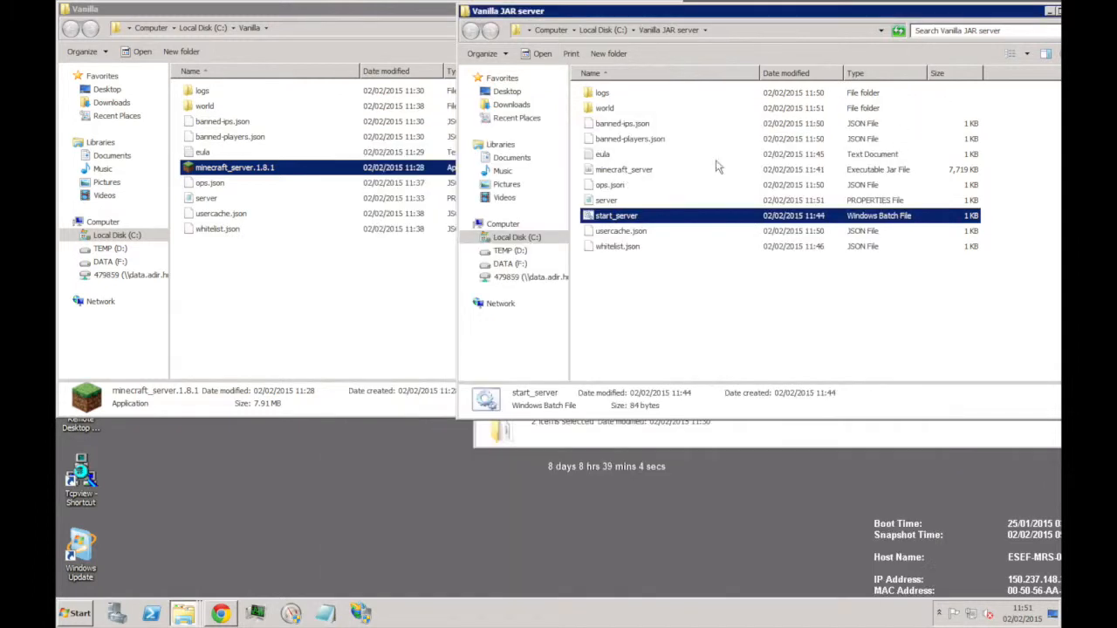
- Start the server once more from the start_server batch file, check its default game type and close the console
double_click(599, 217)
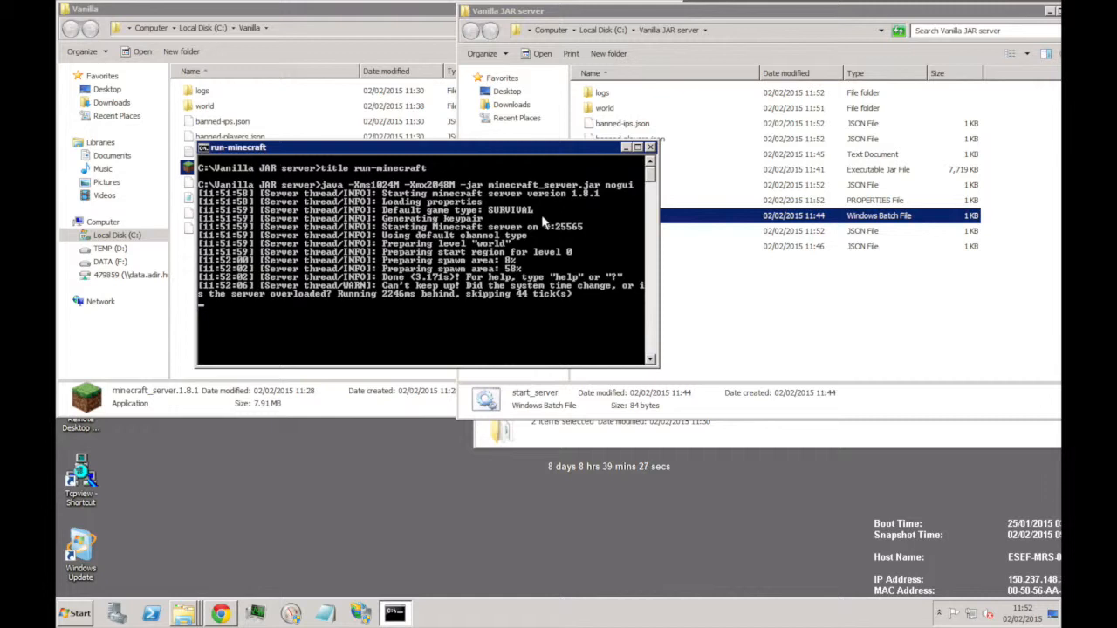
click(650, 147)
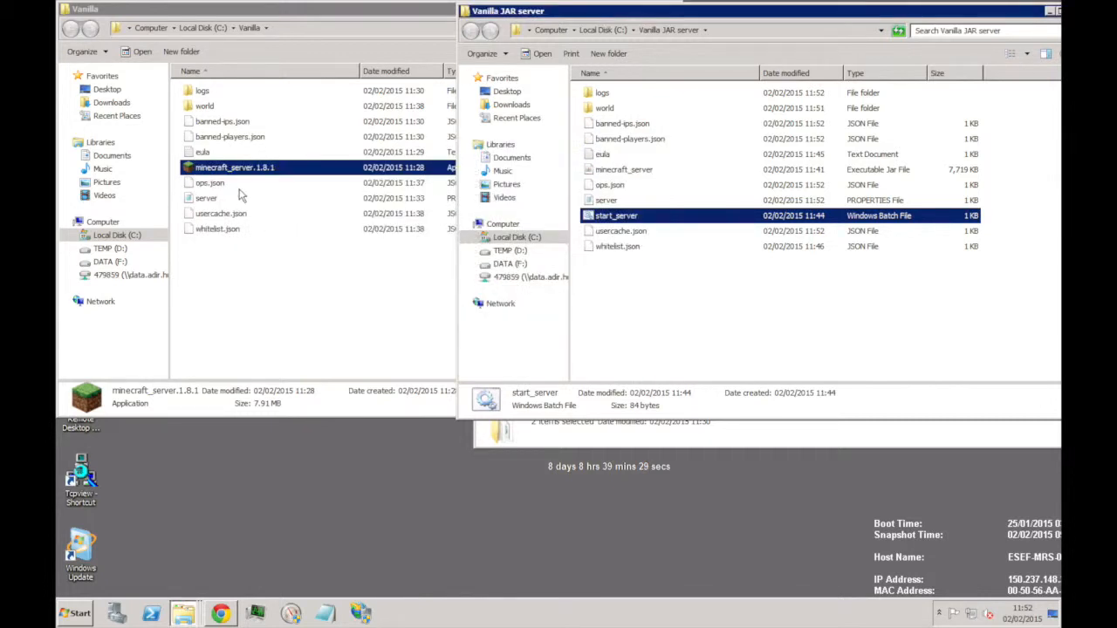